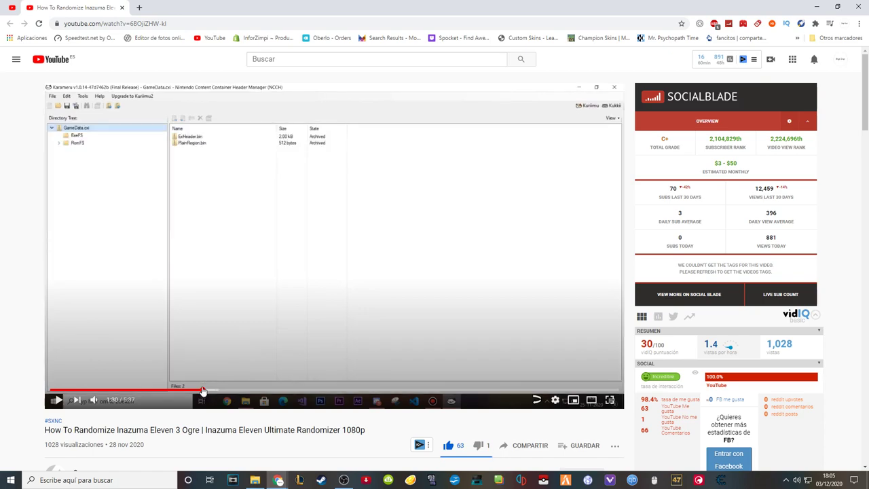
Skip ahead in the YouTube tutorial video to about 2:10, where the randomizer window is shown
left_click(231, 392)
left_click(270, 393)
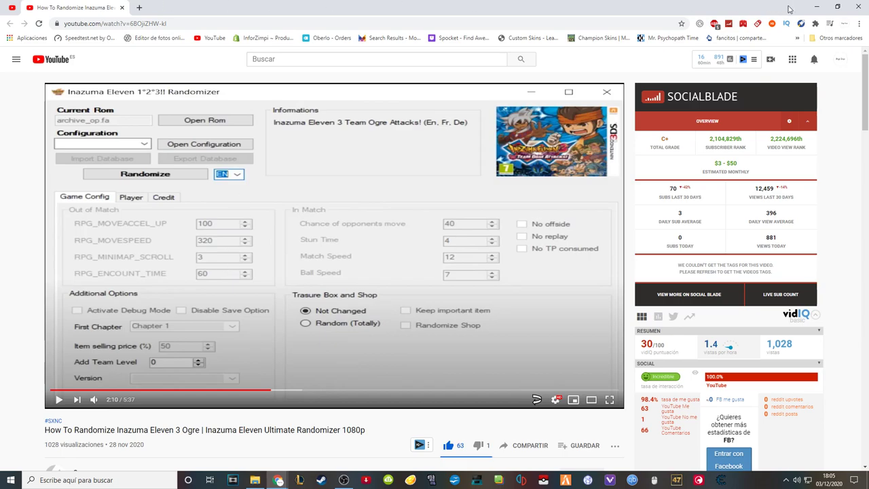
Switch to OBS to check the capture source and audio mixer, and minimise the browser window playing the study music
left_click(343, 479)
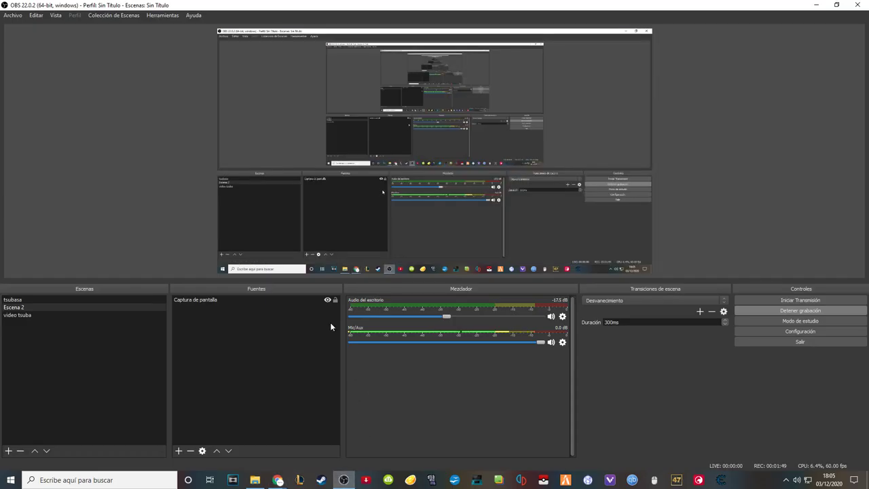
left_click(328, 301)
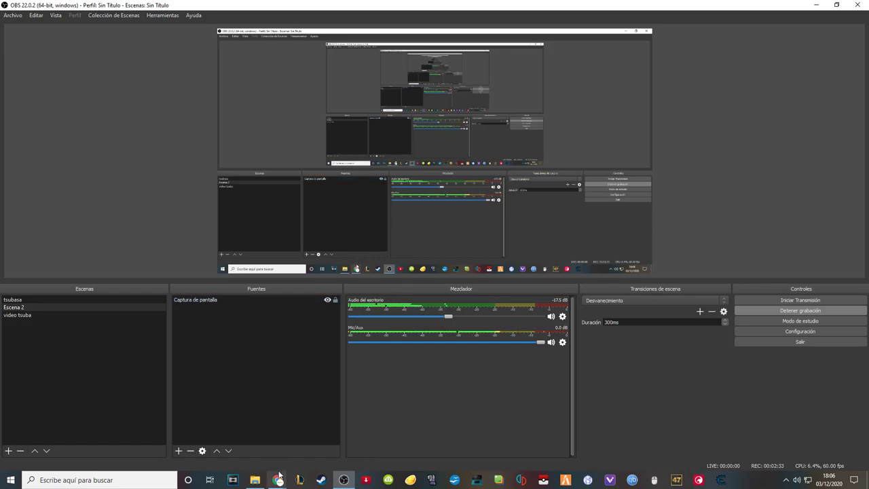
mouse_move(278, 478)
left_click(320, 430)
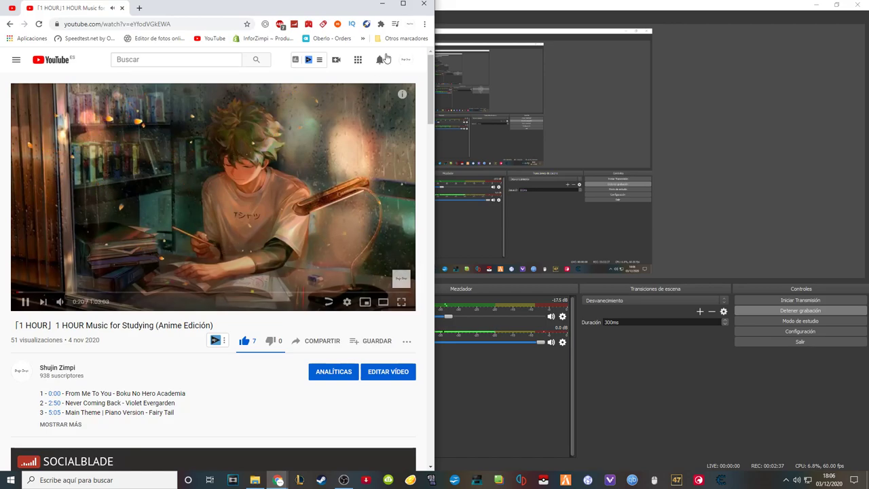
left_click(382, 4)
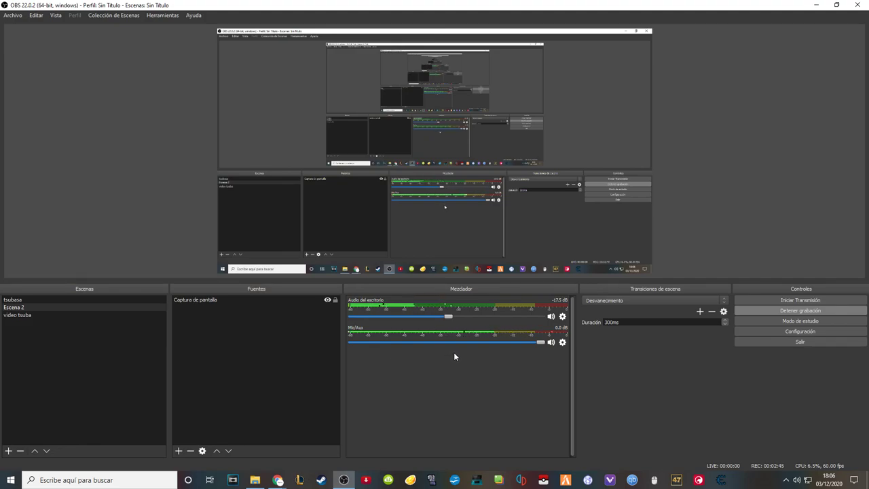
Switch to File Explorer and select InazumaElevenUltimateRandomizer.exe in the Inazuma folder without renaming it
left_click(255, 479)
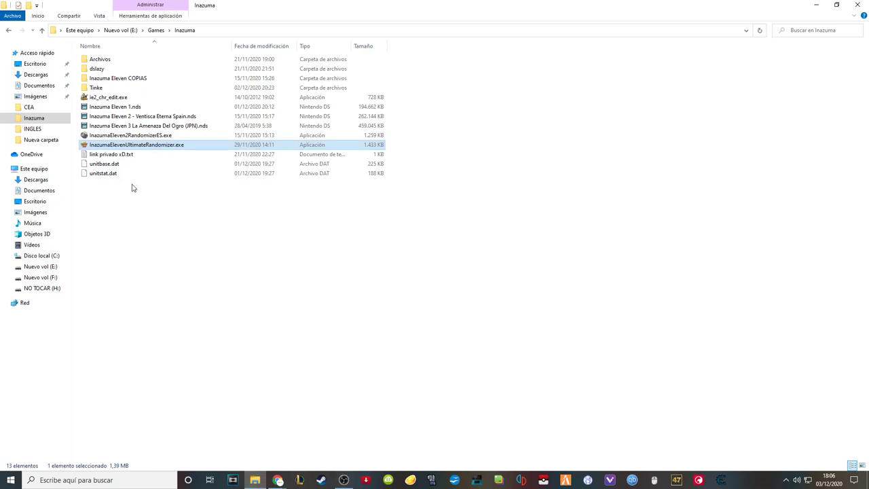
left_click(162, 148)
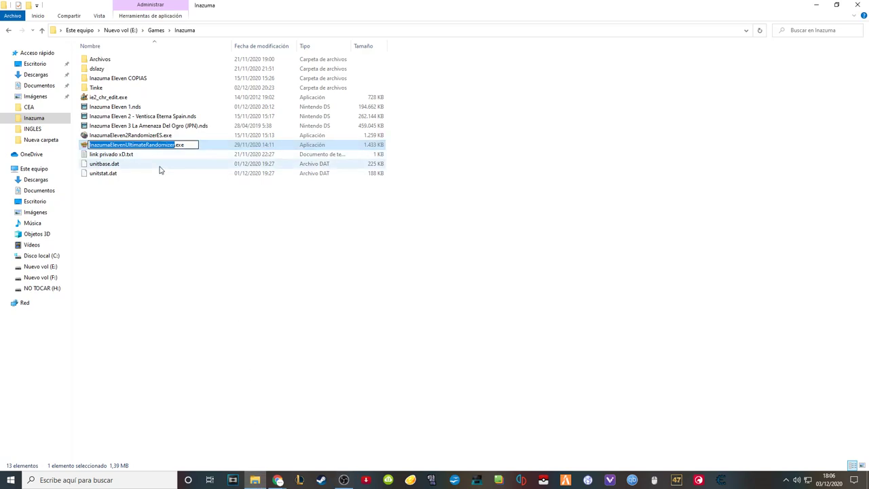
left_click(159, 165)
left_click(155, 146)
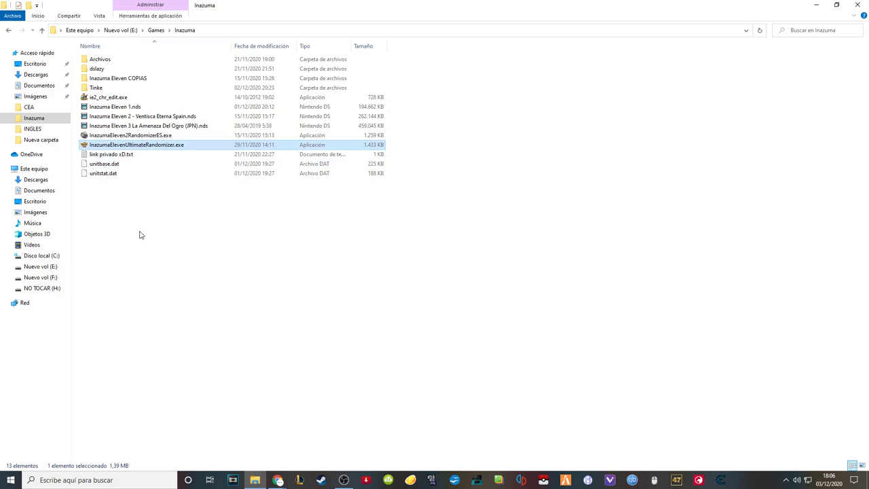
mouse_move(134, 148)
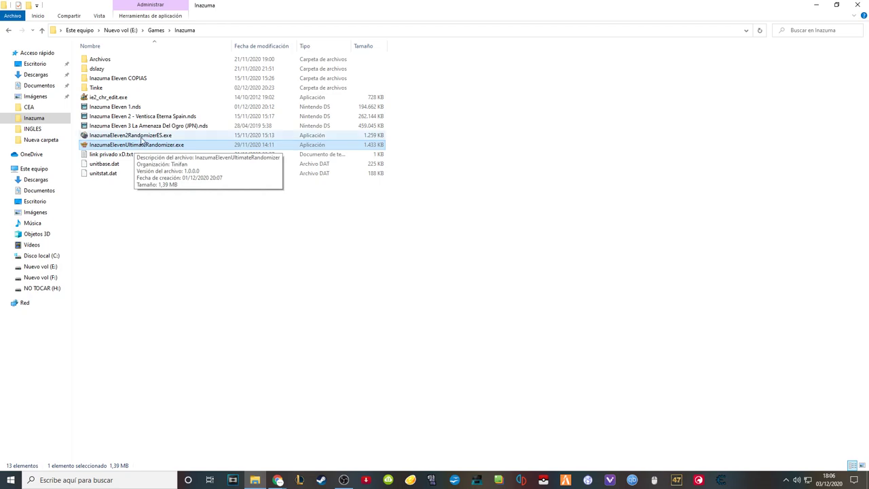
Go through the Inazuma Eleven 1, 2 and 3 ROM files and the Ultimate Randomizer program in the Inazuma folder
key("Up")
key("Up")
key("Up")
key("Up")
key("Down")
key("Down")
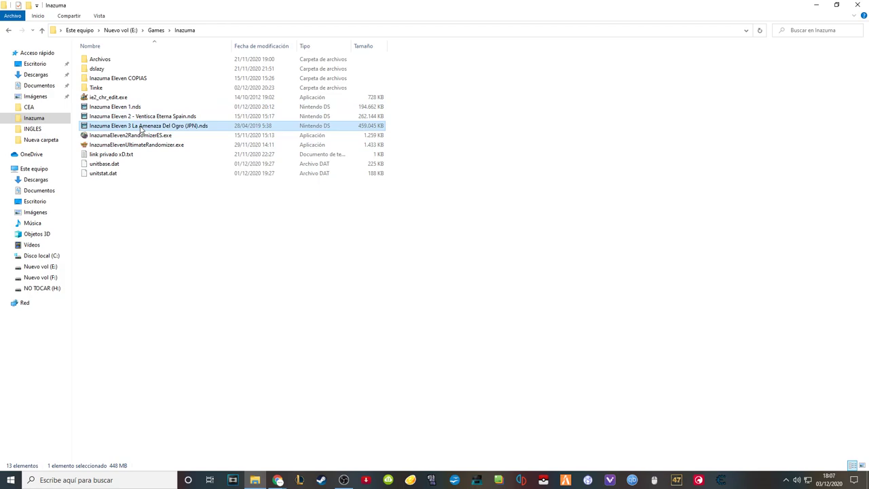
key("Up")
key("Up")
key("Down")
key("Down")
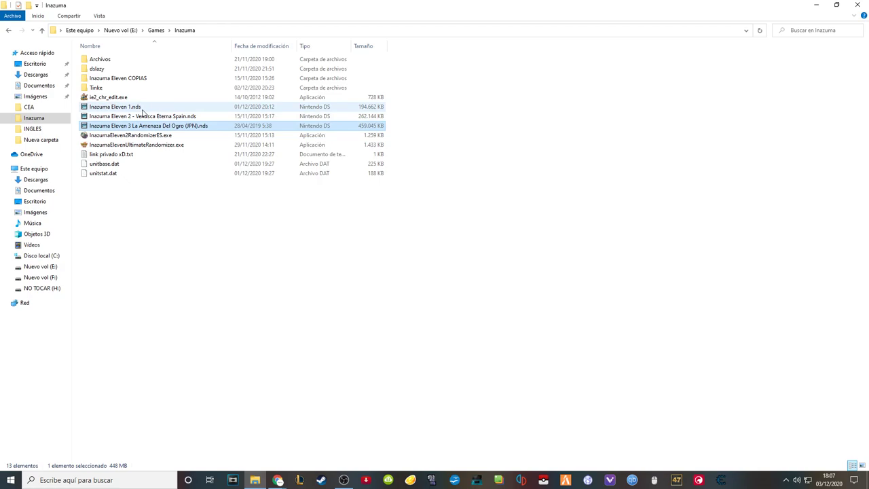
key("Up")
key("Down")
key("Up")
key("Up")
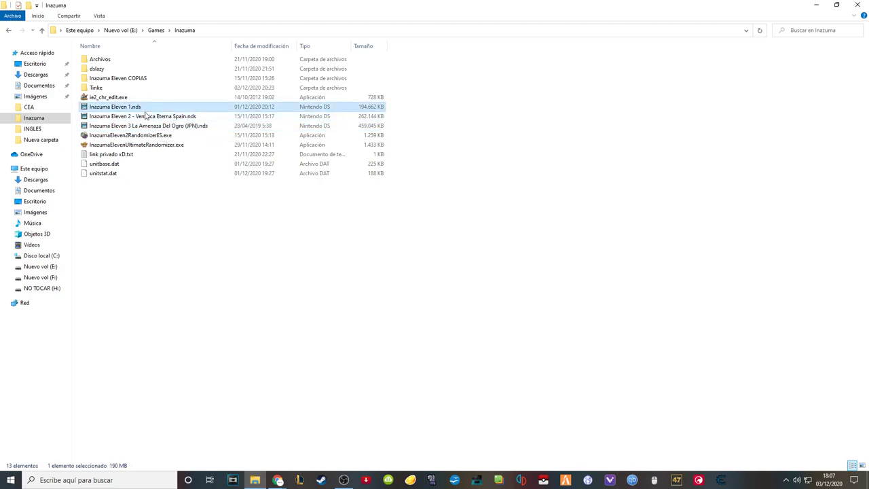
left_click(96, 146)
left_click(107, 111)
key("Down")
key("Down")
key("Down")
key("Down")
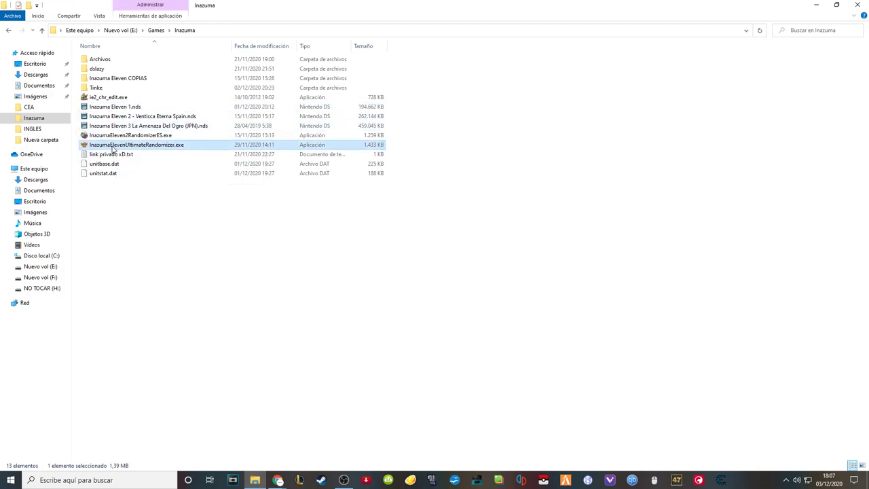
Raise the desktop audio level to -16.5 dB in OBS and return to the Inazuma folder
left_click(343, 480)
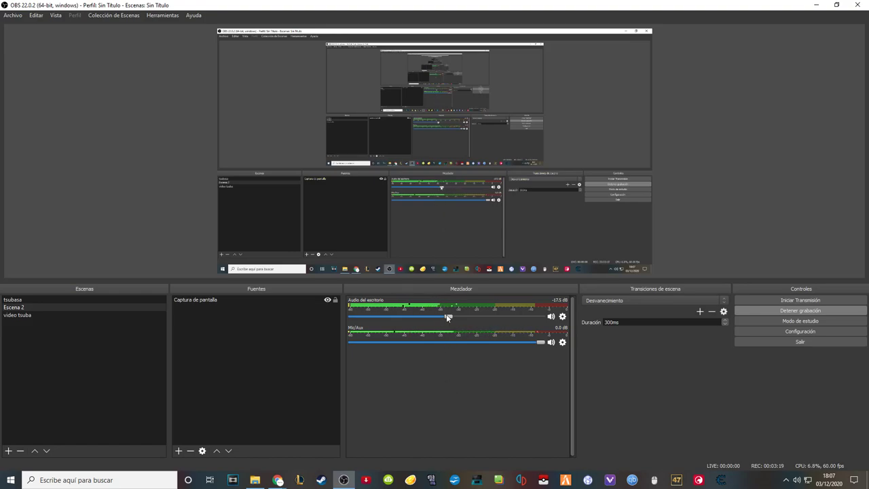
left_click_drag(449, 317, 451, 316)
left_click(262, 483)
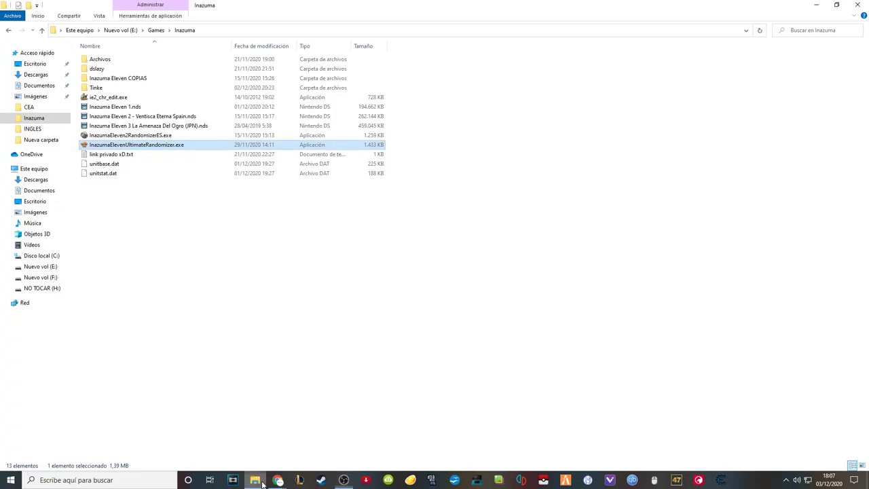
Launch InazumaElevenUltimateRandomizer.exe and move its window clear of the file names
double_click(134, 144)
left_click_drag(201, 92, 443, 81)
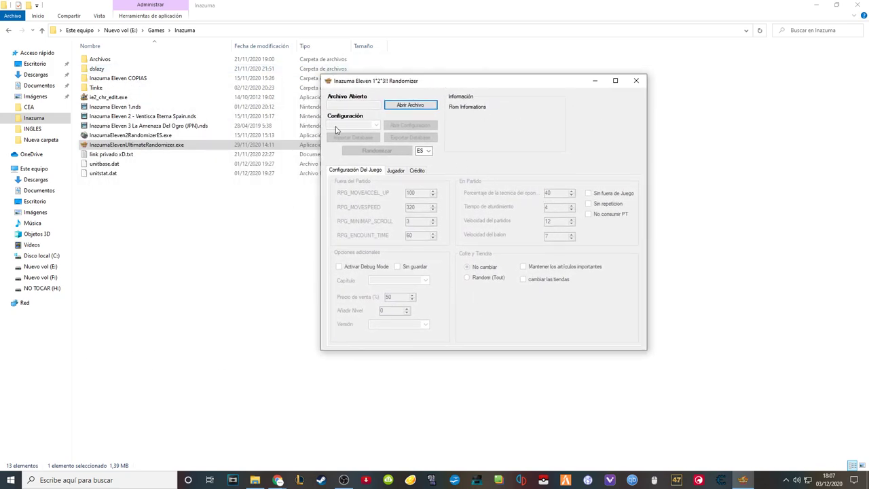
left_click(116, 97)
double_click(125, 99)
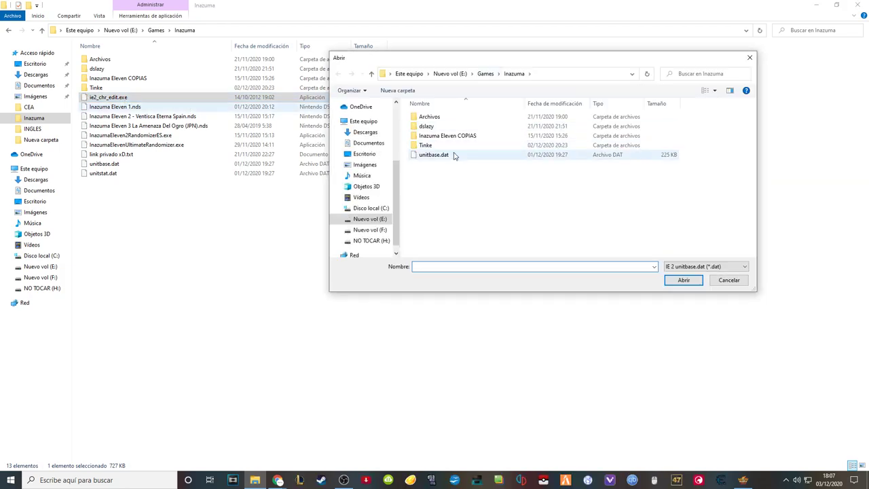
left_click(729, 279)
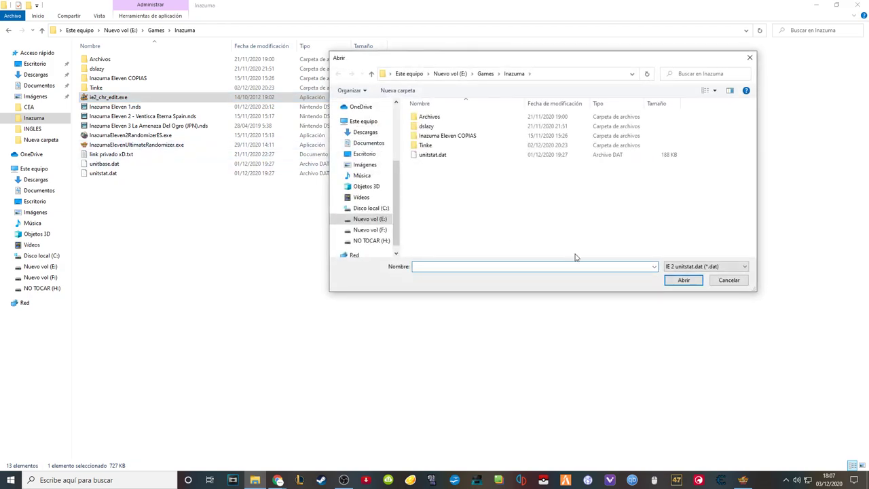
left_click(731, 280)
Run InazumaEleven2RandomizerES.exe beside the Ultimate Randomizer to compare their options, and close it
double_click(137, 137)
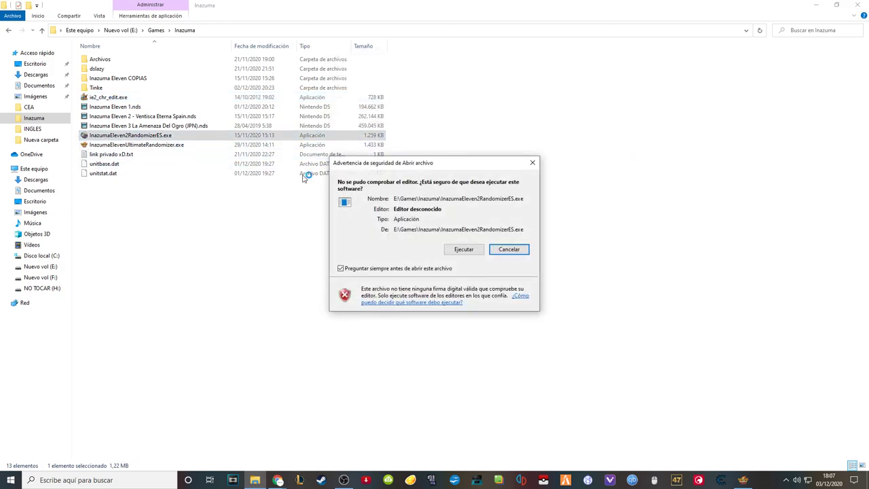
left_click(456, 250)
left_click_drag(305, 120, 260, 95)
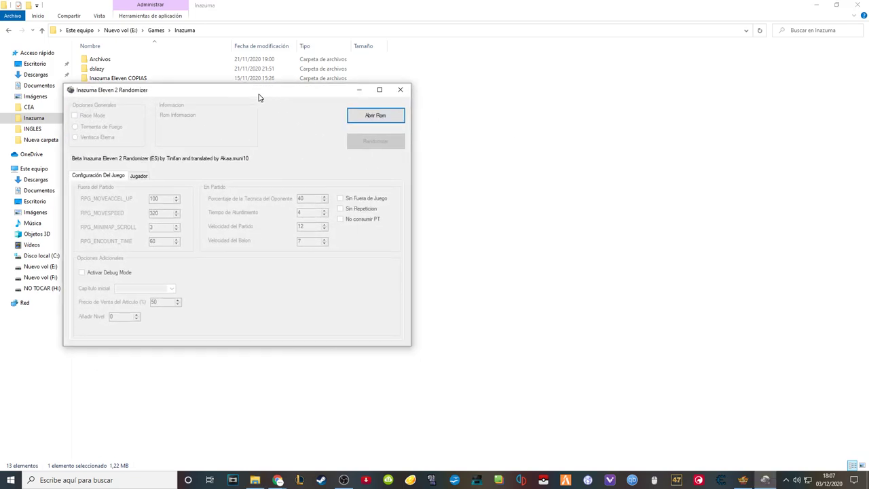
left_click(744, 478)
left_click_drag(451, 87, 596, 93)
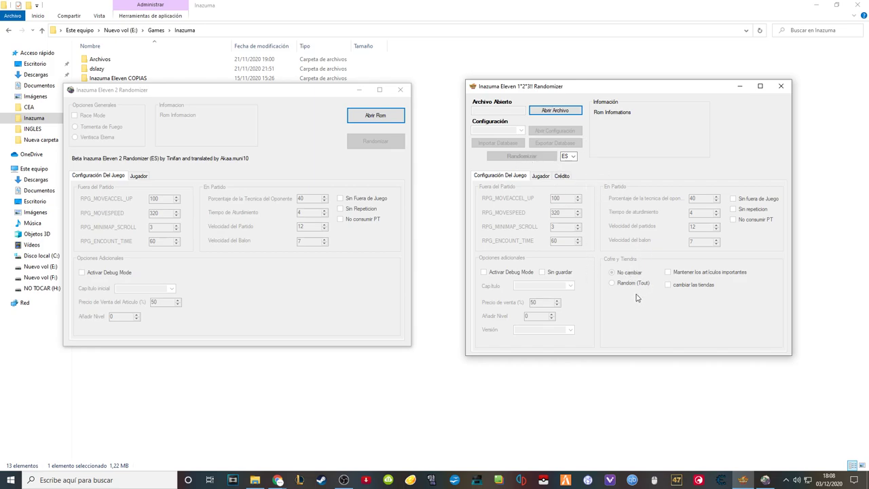
left_click(401, 89)
Bring the Ultimate Randomizer forward and select Inazuma Eleven 2 - Ventisca Eterna Spain.nds in its ROM file dialog
left_click(129, 145)
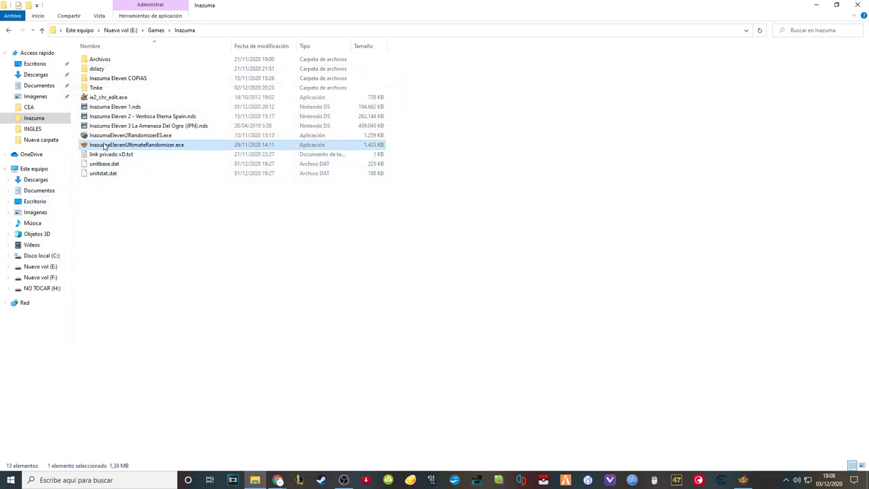
left_click(743, 481)
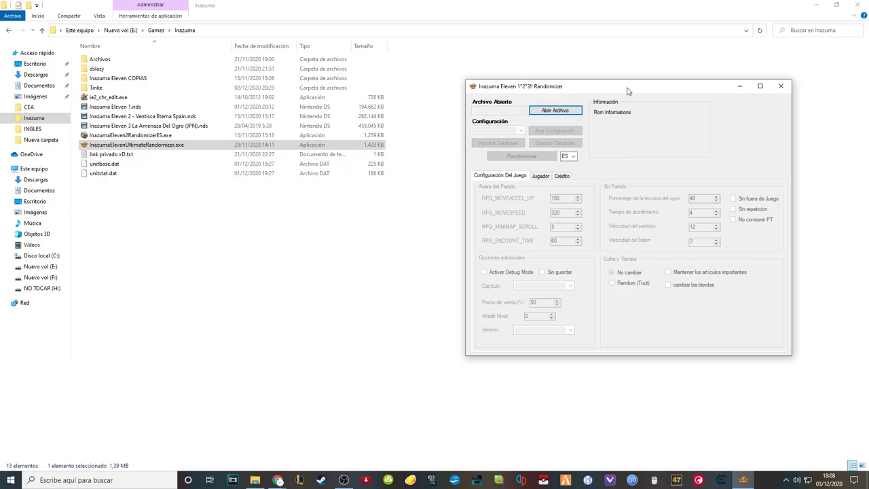
left_click_drag(627, 92, 485, 100)
left_click(411, 119)
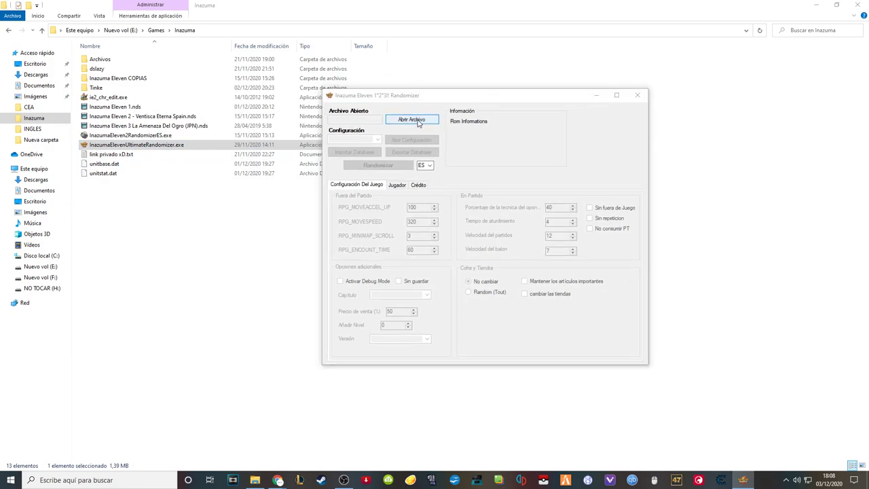
left_click(468, 215)
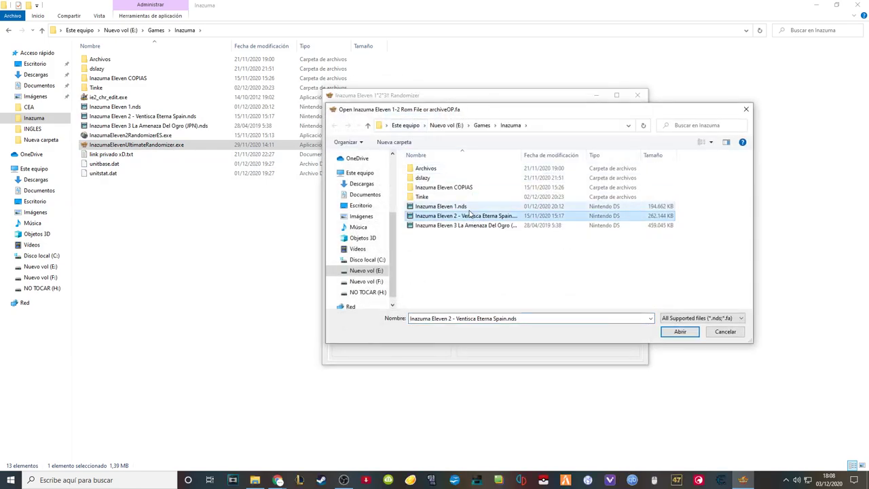
left_click(472, 224)
left_click(472, 206)
left_click(477, 216)
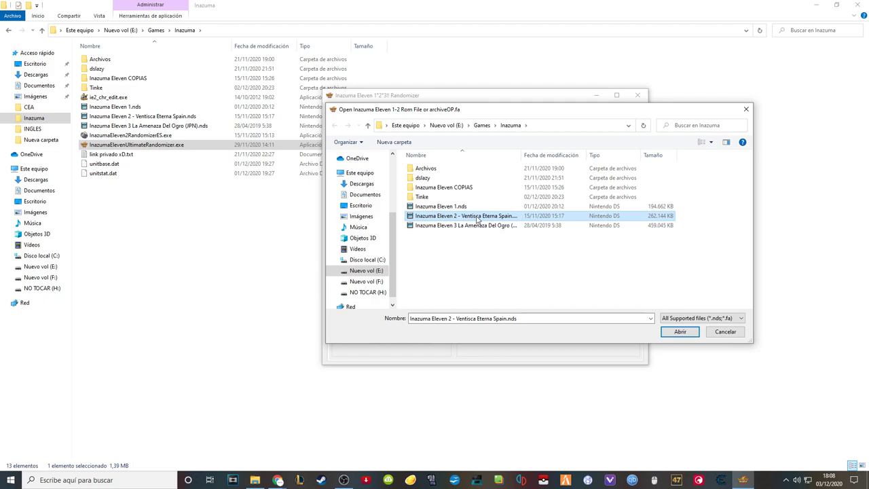
Lower the desktop audio level to -18.1 dB in OBS and return to the randomizer's ROM file dialog
left_click(344, 480)
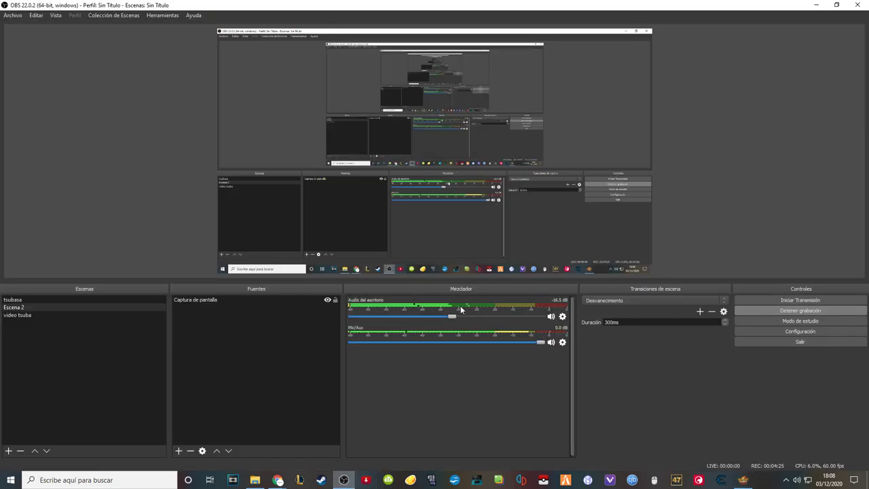
left_click_drag(452, 316, 447, 318)
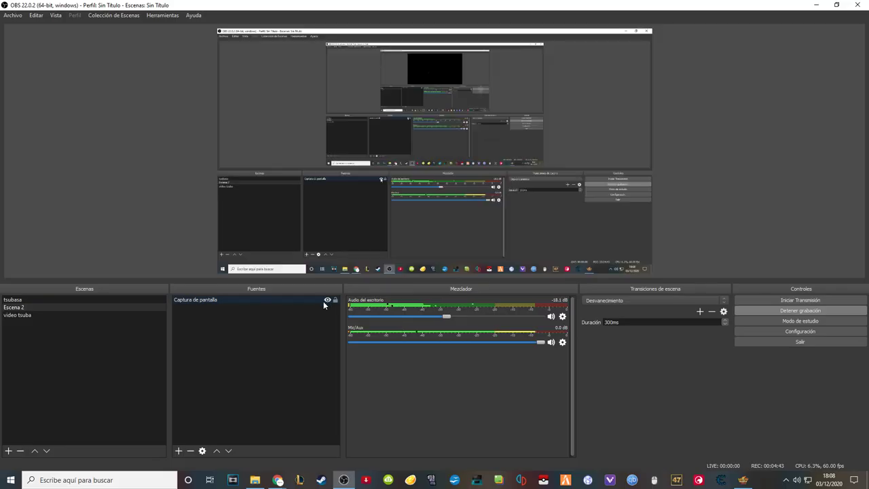
left_click(254, 480)
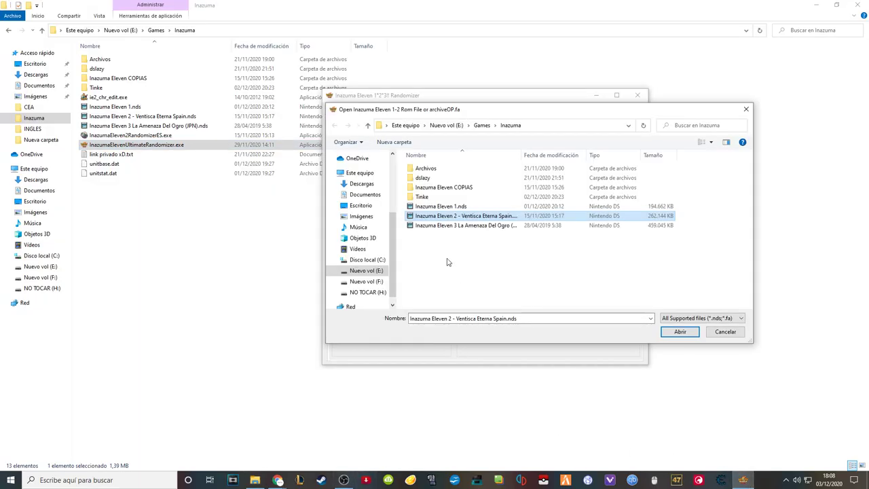
Load the Inazuma Eleven 2 - Ventisca Eterna Spain.nds ROM into the randomizer
left_click(441, 206)
left_click(462, 215)
left_click(679, 331)
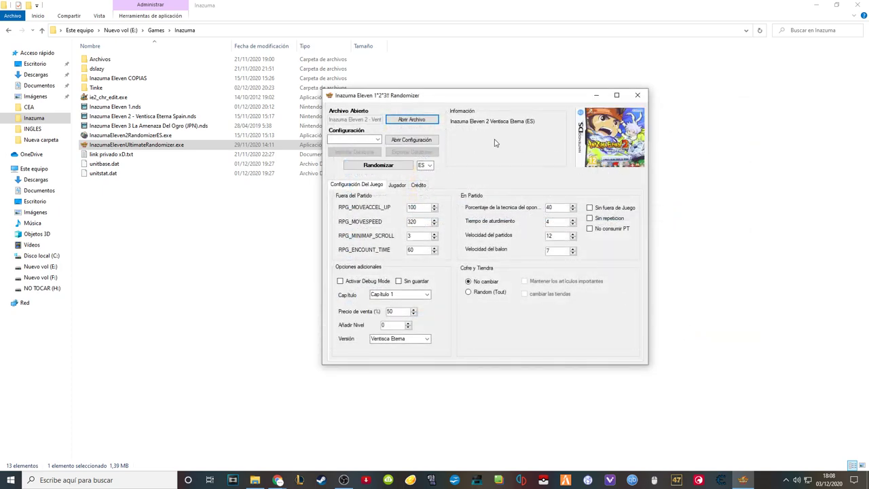
Load the Inazuma Eleven 1.nds ROM into the randomizer
left_click(412, 119)
left_click(448, 206)
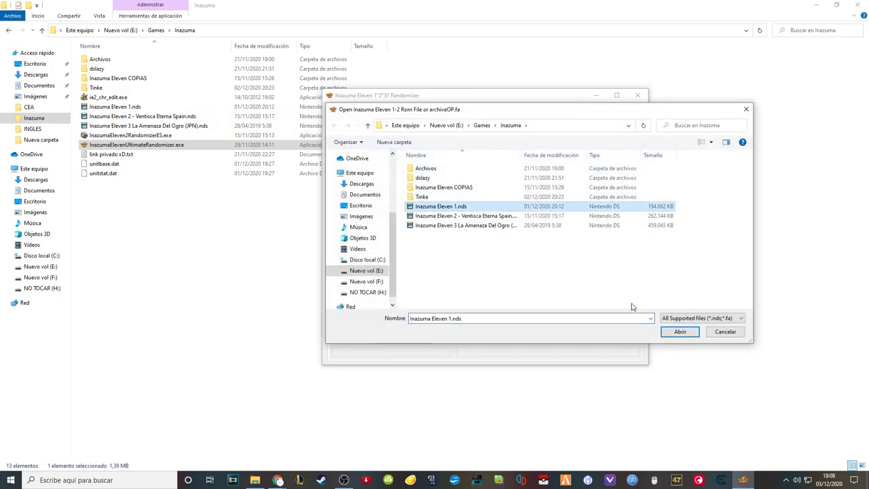
left_click(680, 331)
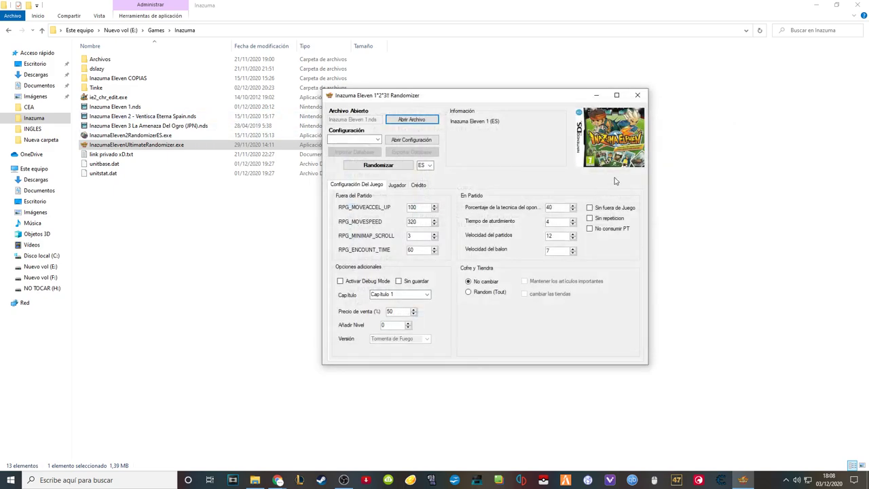
Try to load the Inazuma Eleven 3 La Amenaza Del Ogro (JPN).nds ROM into the randomizer
left_click(411, 120)
left_click(679, 331)
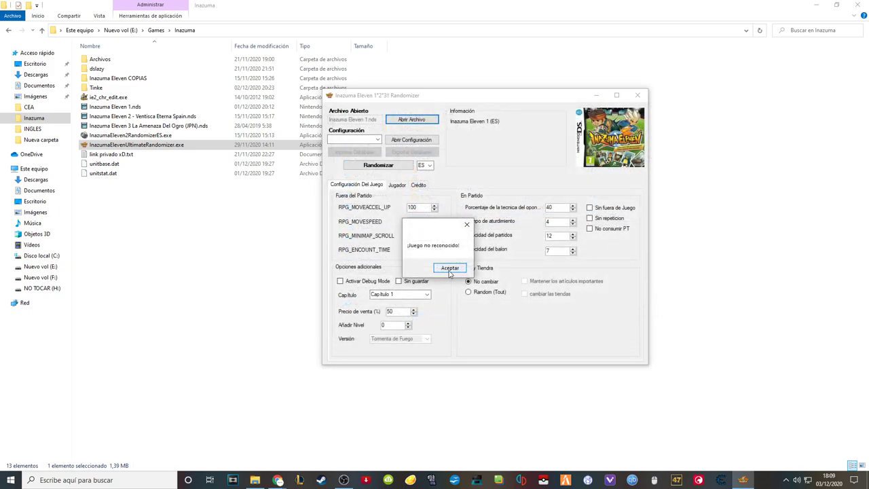
left_click(450, 268)
Load the Inazuma Eleven 2 - Ventisca Eterna Spain.nds ROM in place of the current game
left_click_drag(501, 99, 592, 103)
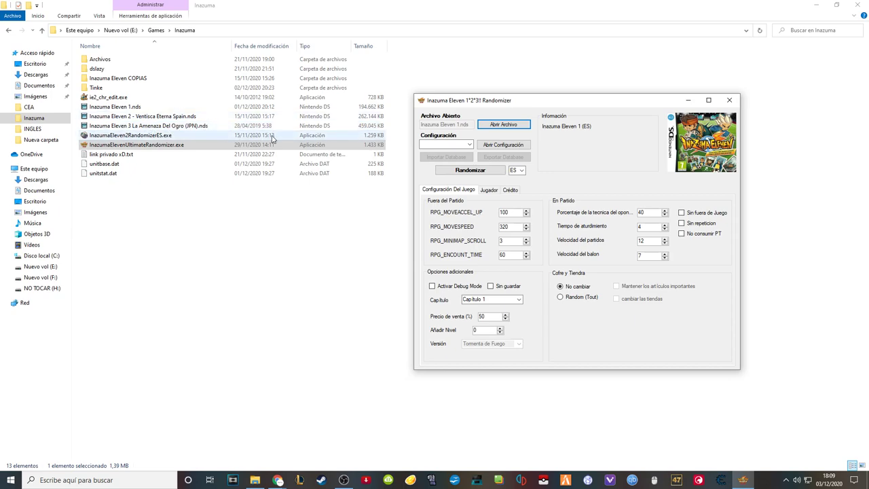
left_click(506, 128)
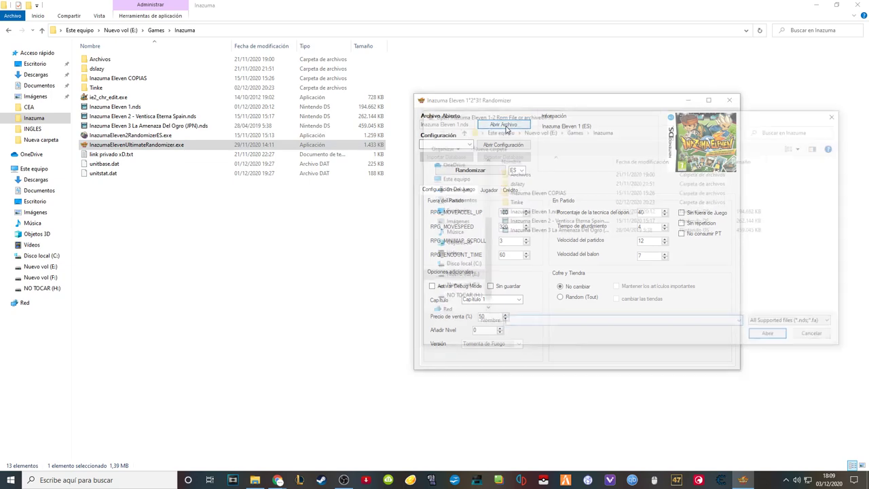
left_click(559, 222)
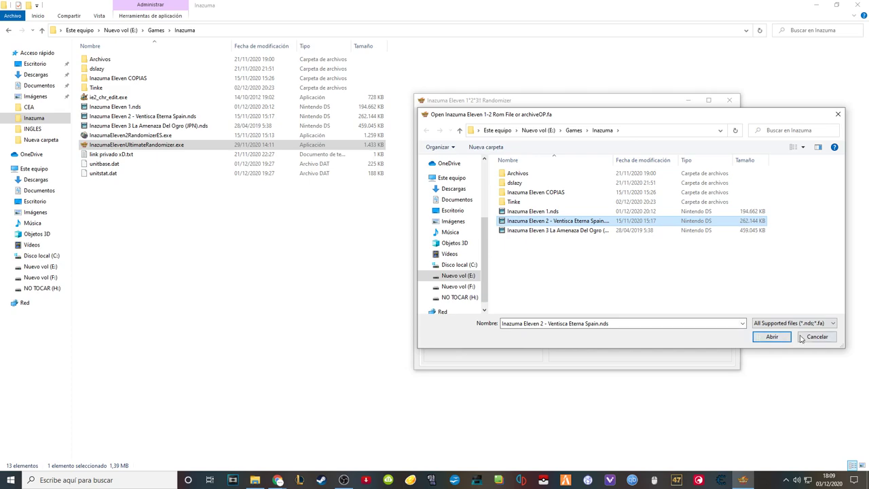
left_click(760, 338)
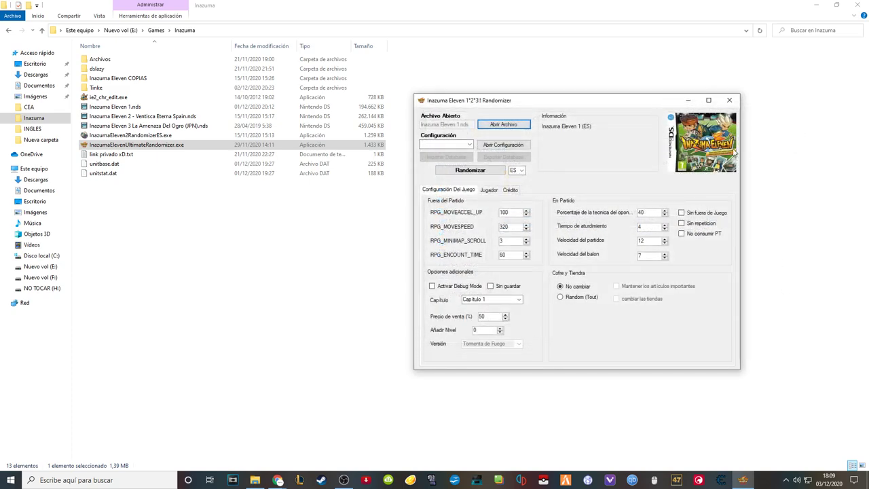
left_click(504, 124)
left_click(556, 222)
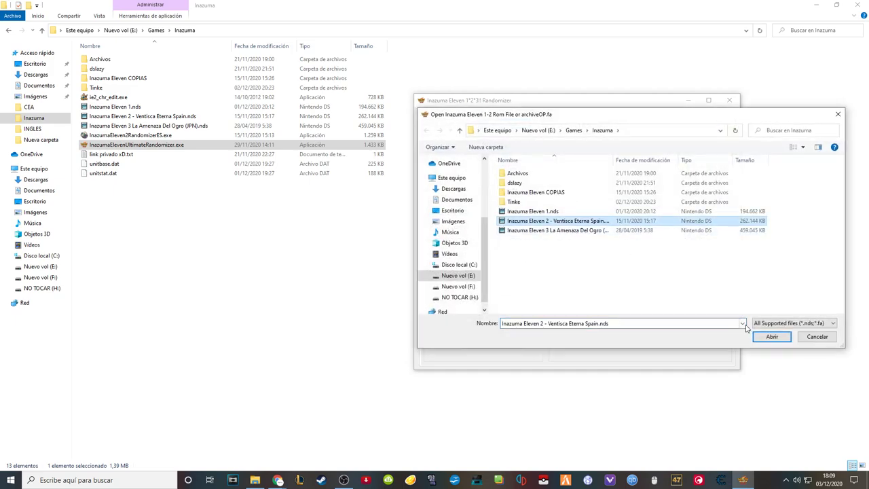
left_click(772, 337)
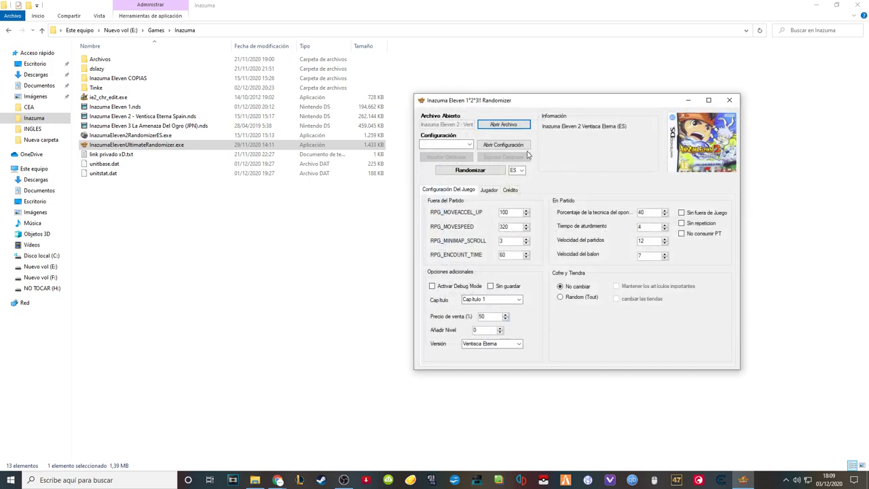
Apply the Hard Random configuration preset and review its game, player and credit settings
left_click(471, 146)
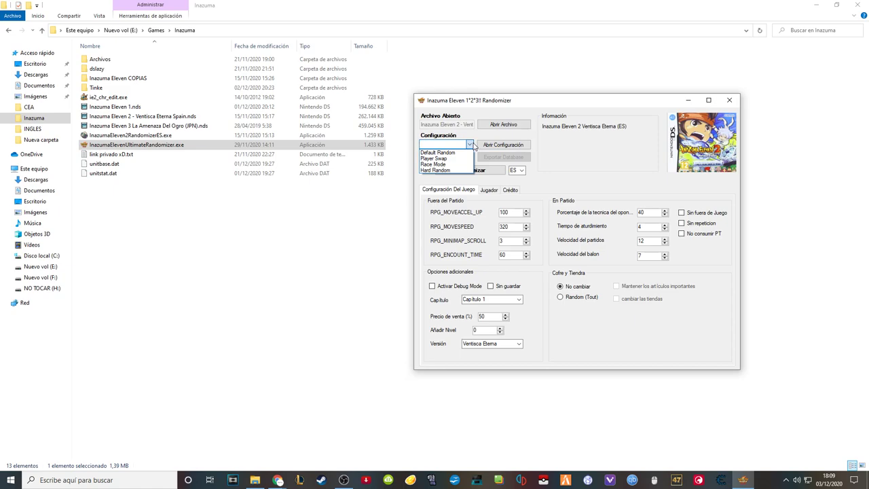
left_click(471, 144)
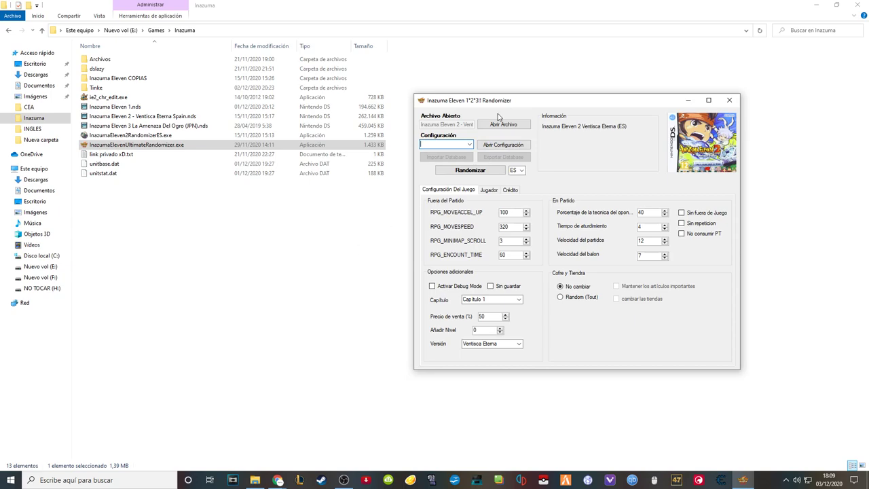
left_click(471, 145)
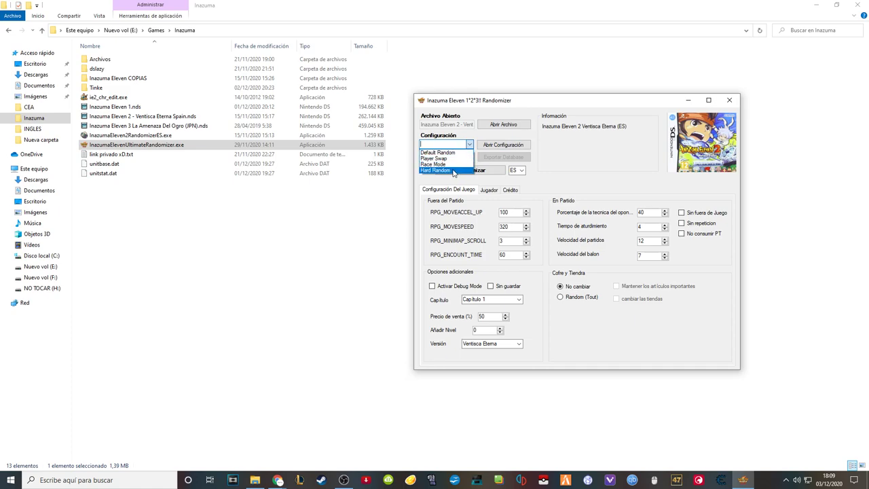
left_click(452, 171)
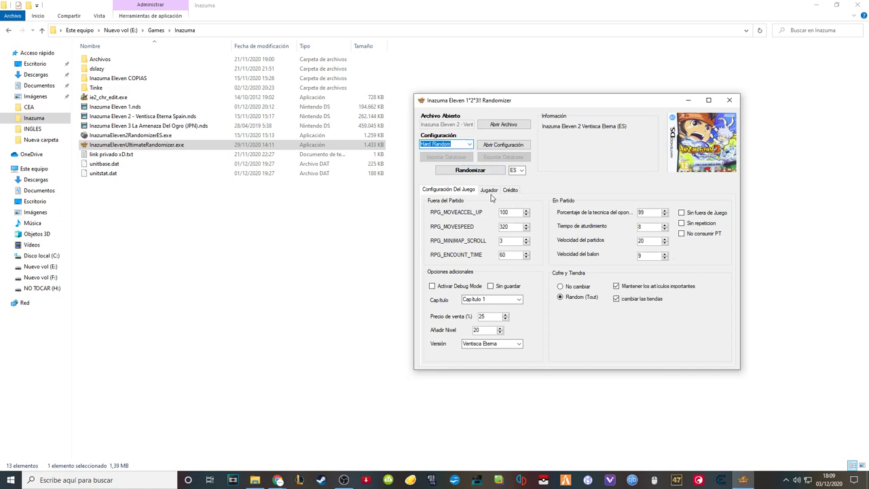
left_click(490, 191)
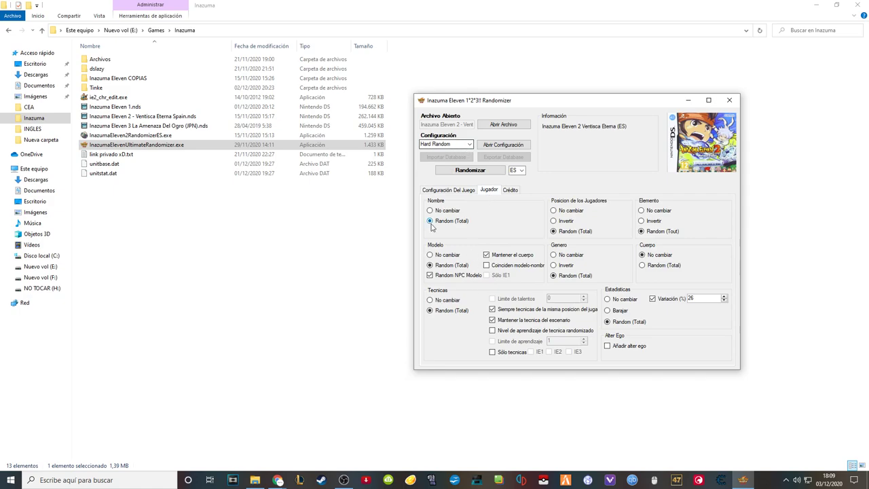
left_click(514, 191)
left_click(487, 191)
left_click(455, 191)
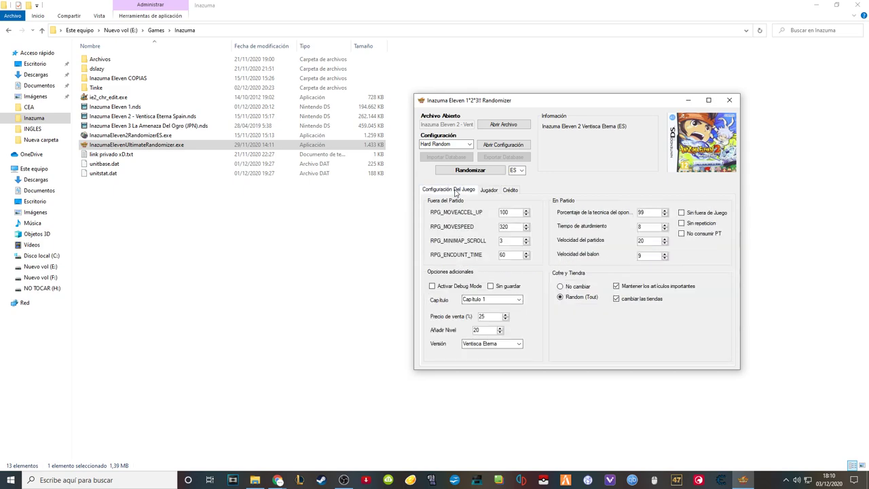
Switch between the Race Mode and Hard Random presets, end on Race Mode and review its player settings
left_click(465, 145)
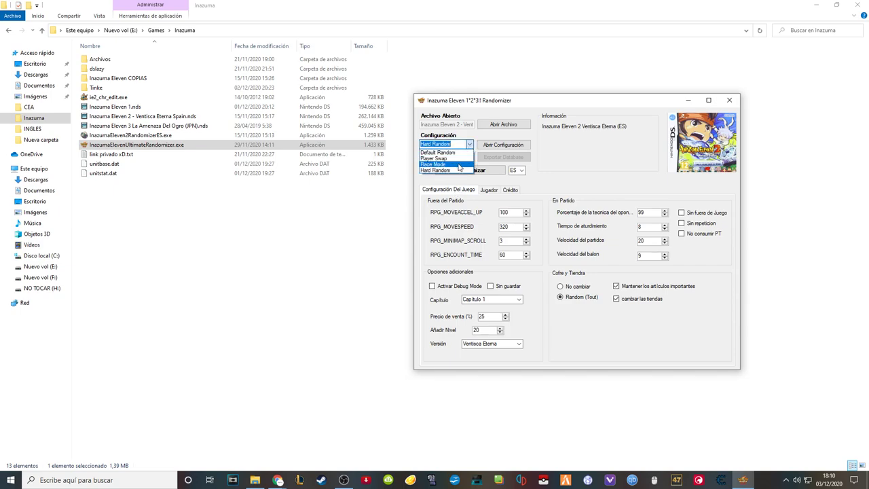
left_click(459, 164)
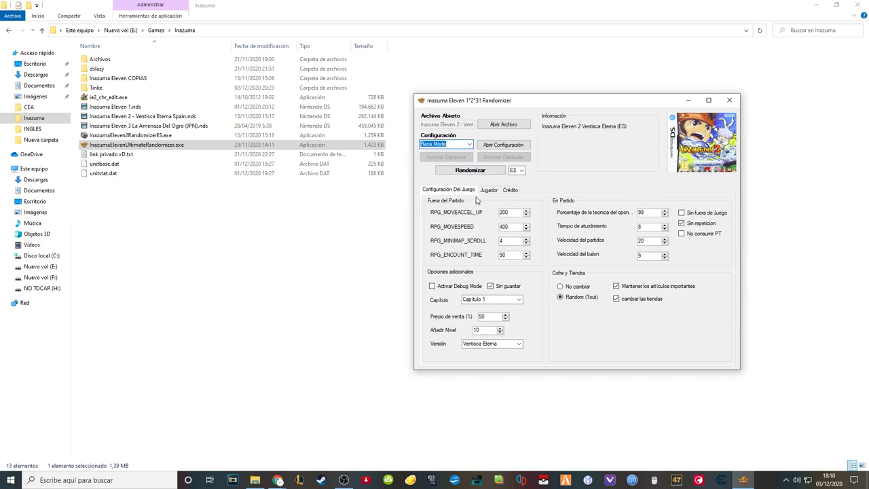
left_click(469, 144)
left_click(460, 172)
left_click(469, 145)
left_click(459, 164)
left_click(493, 191)
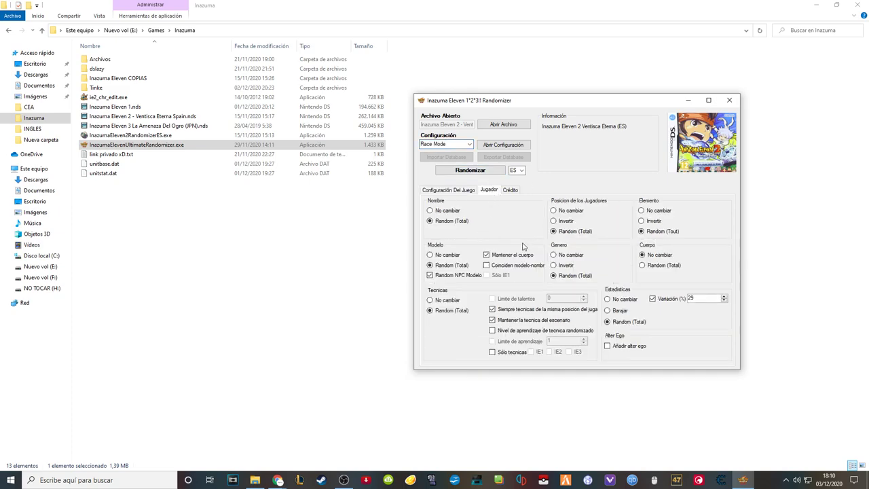
Apply the Player Swap configuration preset and review its game and player settings
left_click(456, 144)
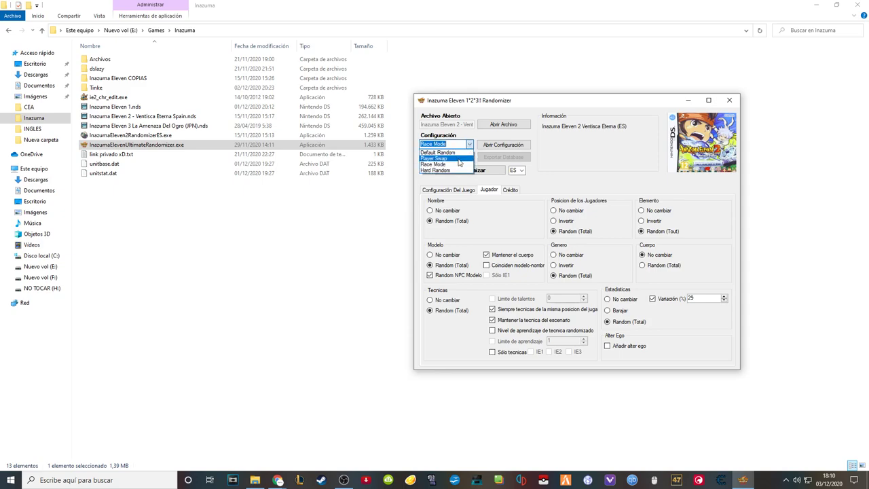
left_click(459, 158)
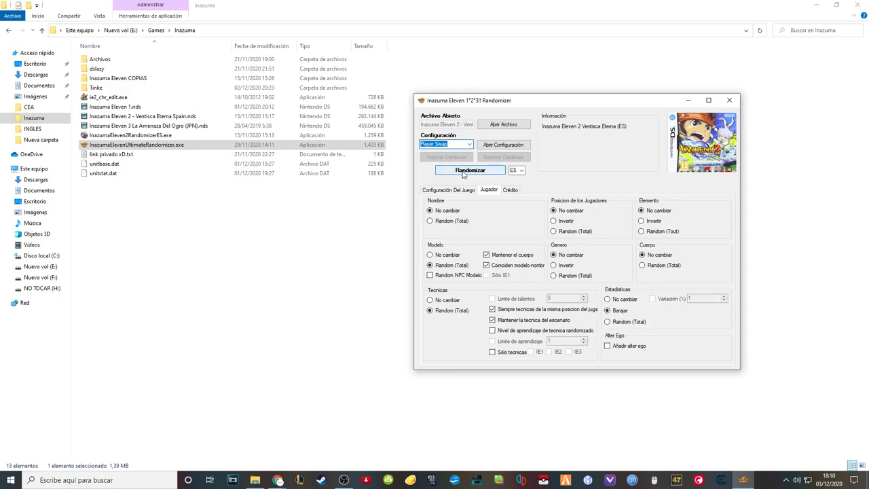
left_click(463, 193)
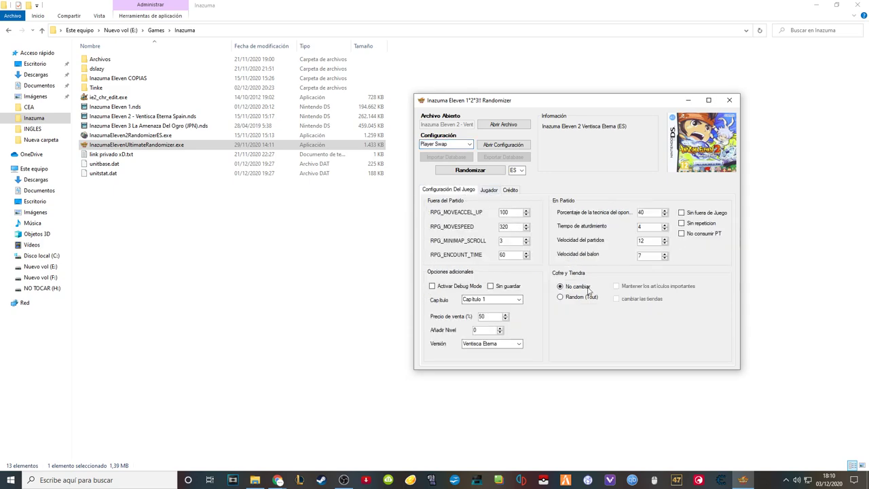
left_click(490, 193)
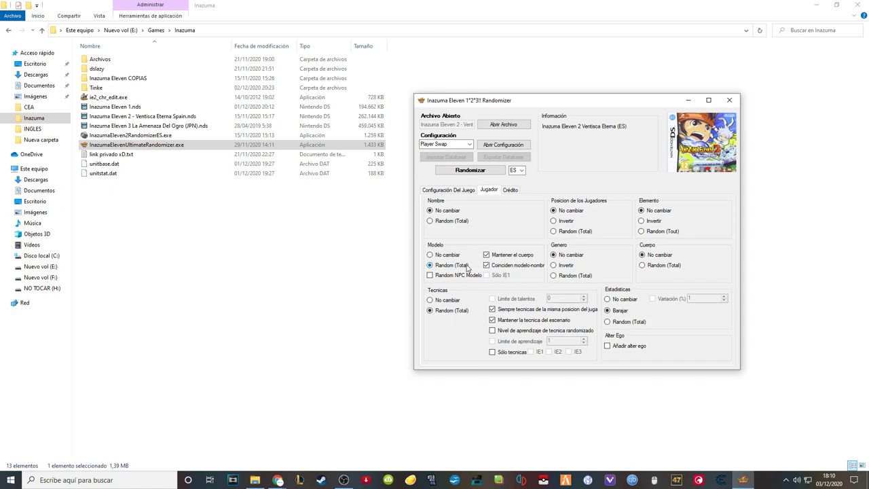
Apply the Default Random configuration preset and review its player and game settings
left_click(471, 145)
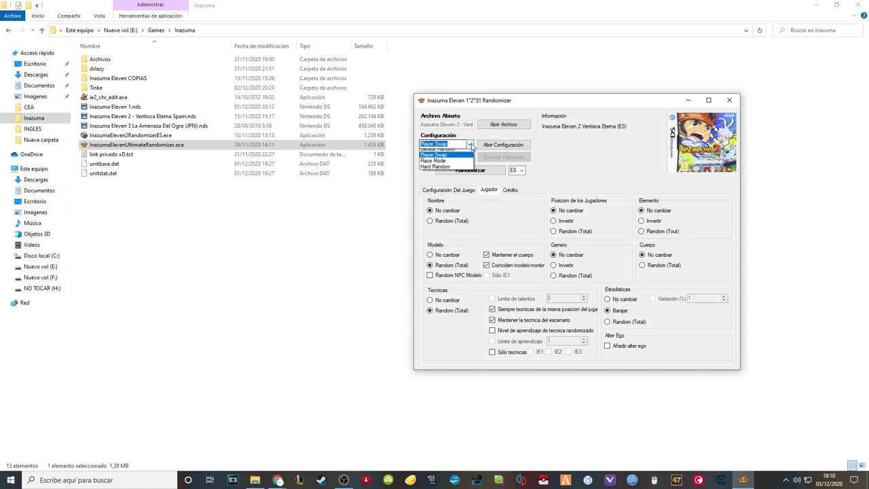
left_click(445, 155)
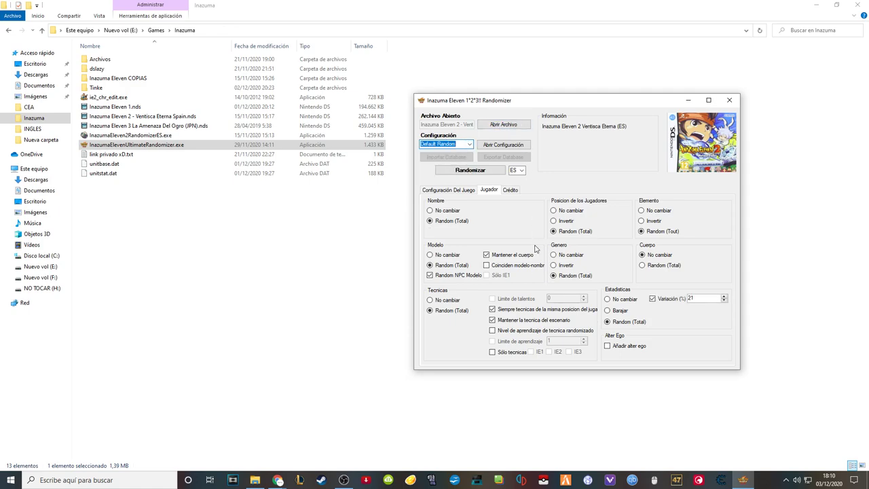
left_click(469, 144)
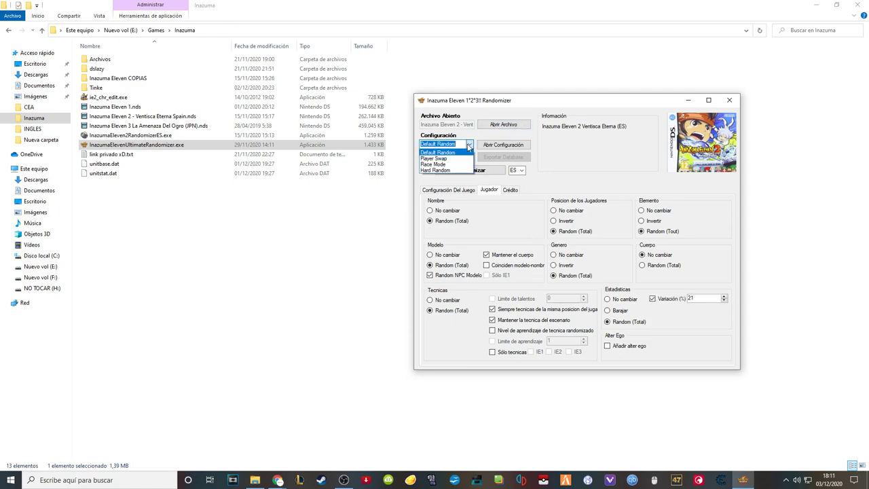
left_click(589, 147)
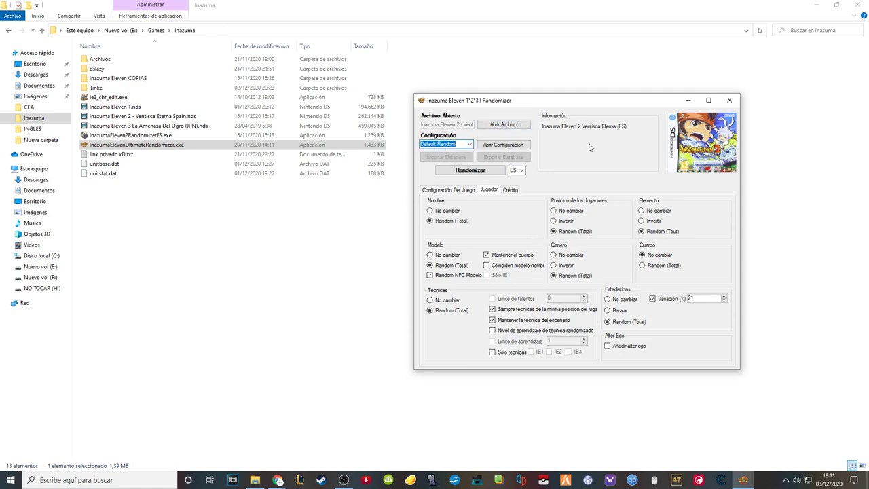
left_click(456, 189)
Restart InazumaElevenUltimateRandomizer.exe and load the Inazuma Eleven 2 - Ventisca Eterna Spain.nds ROM with default settings
left_click(729, 100)
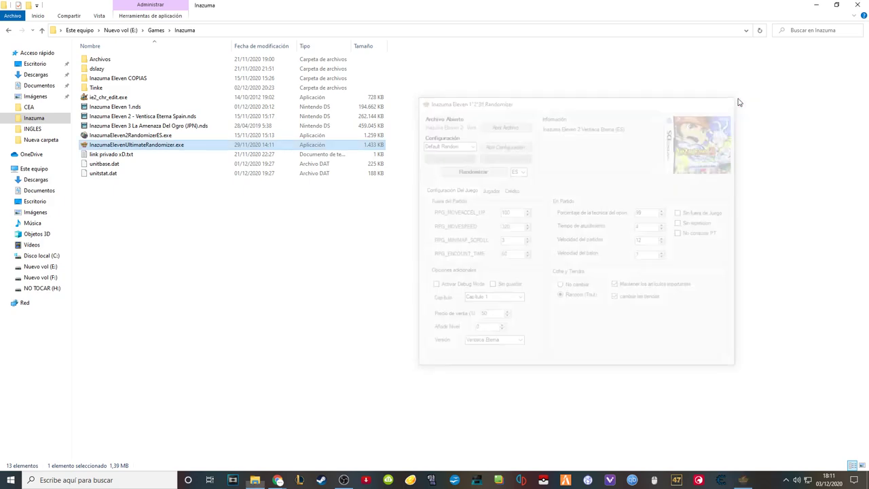
key("Return")
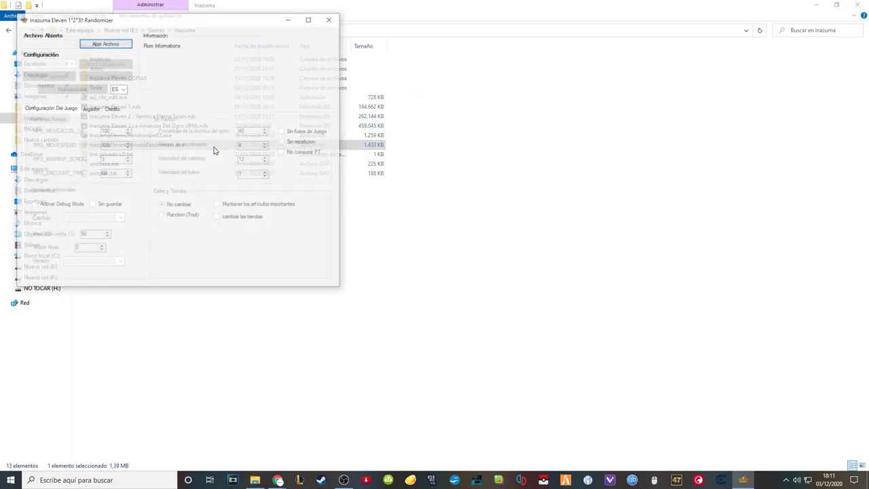
left_click(105, 43)
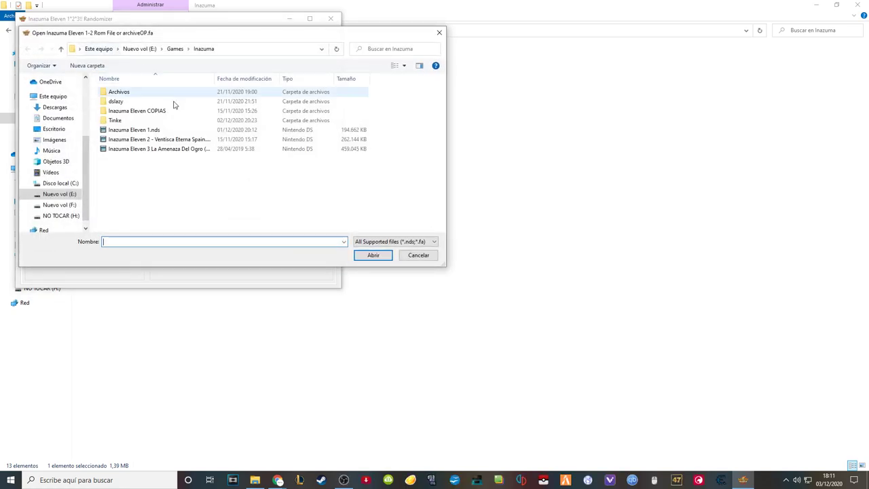
left_click(170, 139)
left_click(374, 255)
left_click_drag(167, 23, 567, 65)
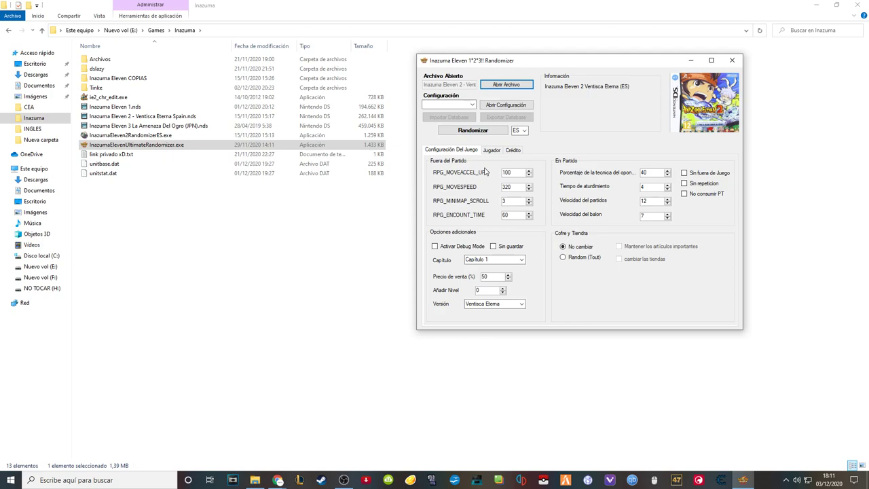
Enable the No consumir PT option in the match settings and move the randomizer window clear of the file list
left_click(464, 104)
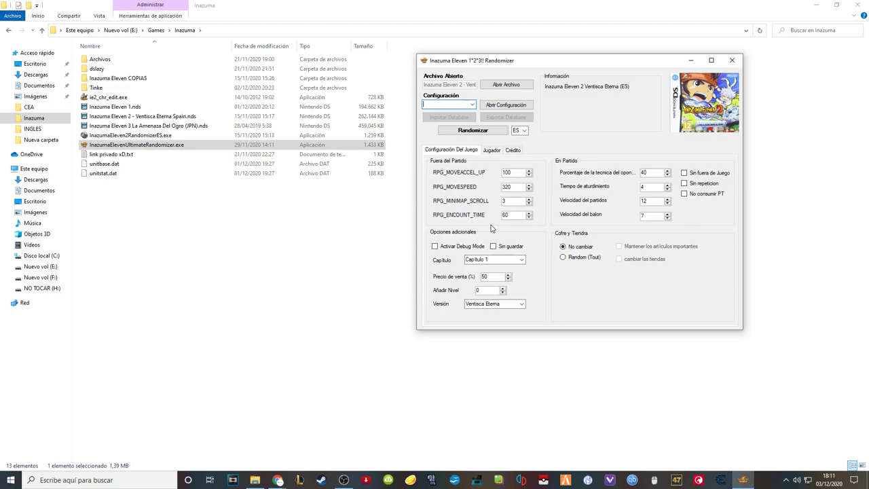
left_click(706, 196)
left_click(684, 194)
left_click(711, 61)
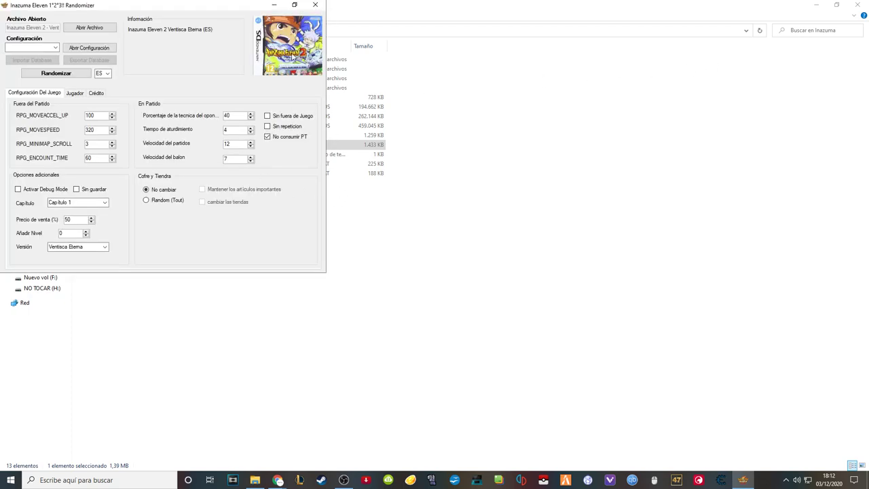
left_click(294, 5)
left_click_drag(552, 68, 528, 76)
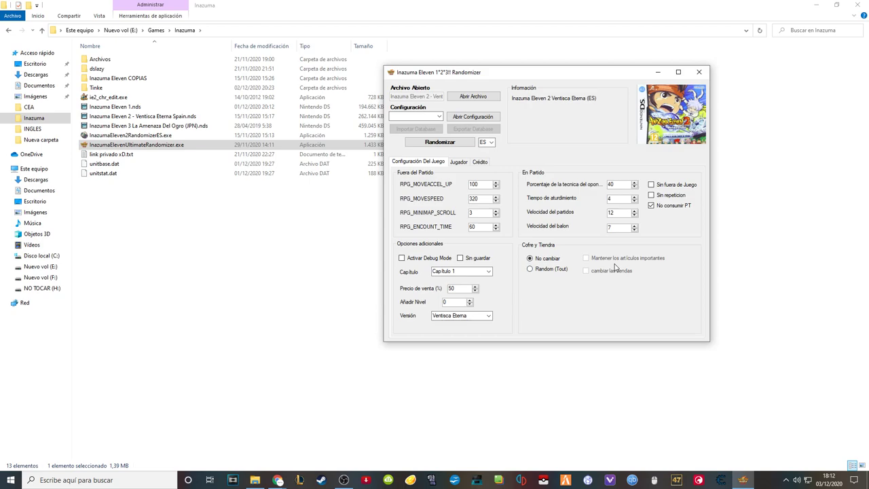
Set chests and shops to Random (Tout), with important items kept and shops changed as well
left_click(545, 269)
left_click(589, 261)
left_click(606, 274)
Examine the additional options for starting chapter, sale price, added level and game version
left_click(489, 271)
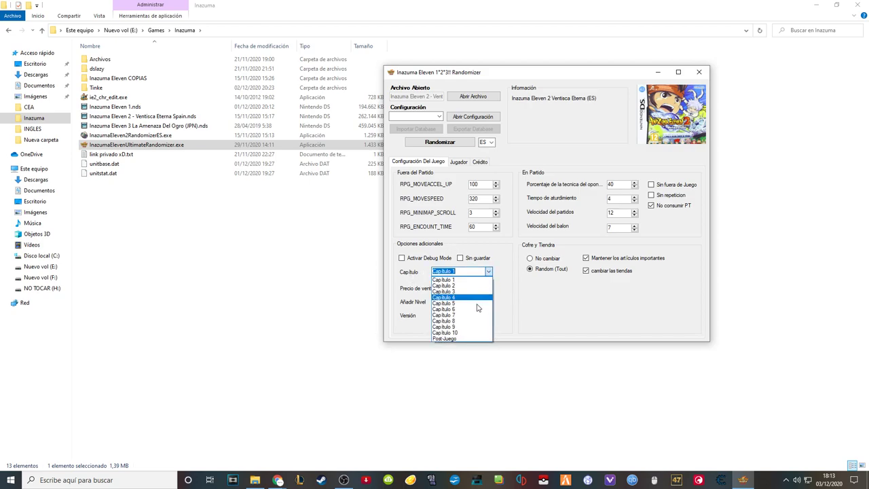
left_click(412, 277)
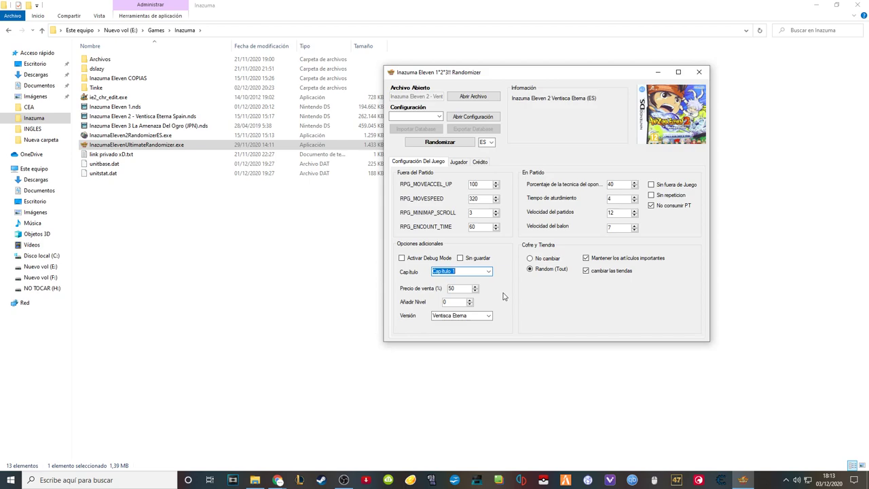
left_click(461, 288)
left_click(452, 303)
left_click(489, 317)
left_click(488, 317)
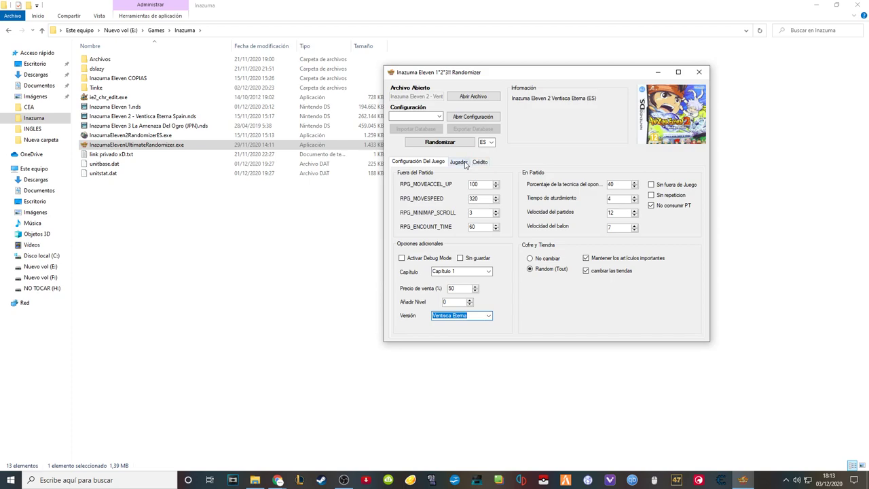
In the player settings, set names to Random (Total), positions to No cambiar and gender to Random (Total)
left_click(465, 164)
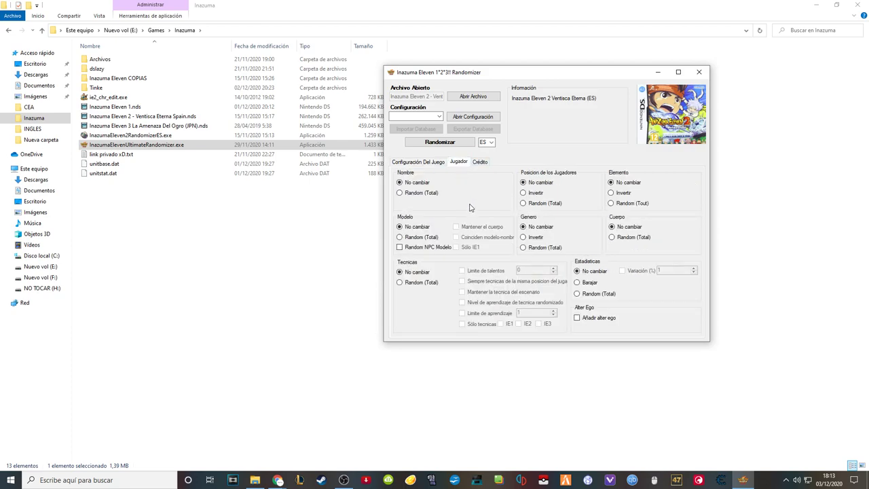
left_click(415, 196)
left_click(549, 184)
left_click(540, 253)
Switch to OBS
left_click(345, 480)
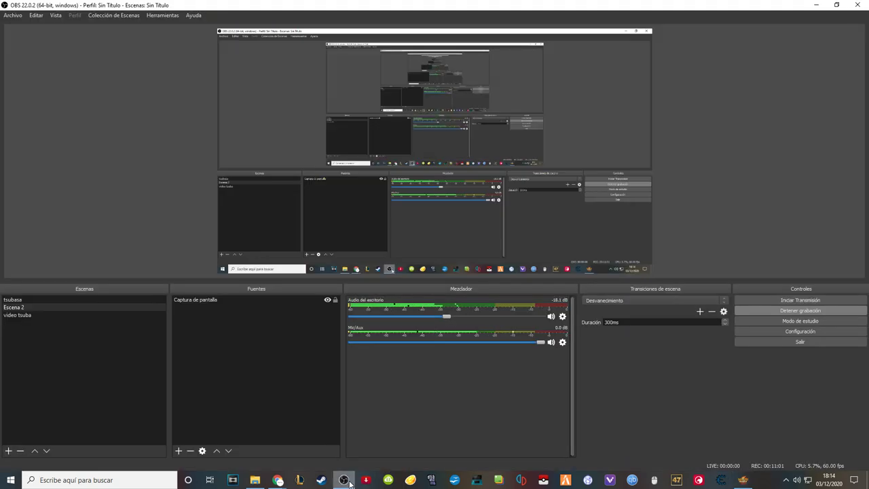
Return from OBS to the randomizer and set the player model option to Random (Total)
left_click(346, 481)
left_click(346, 481)
left_click(345, 480)
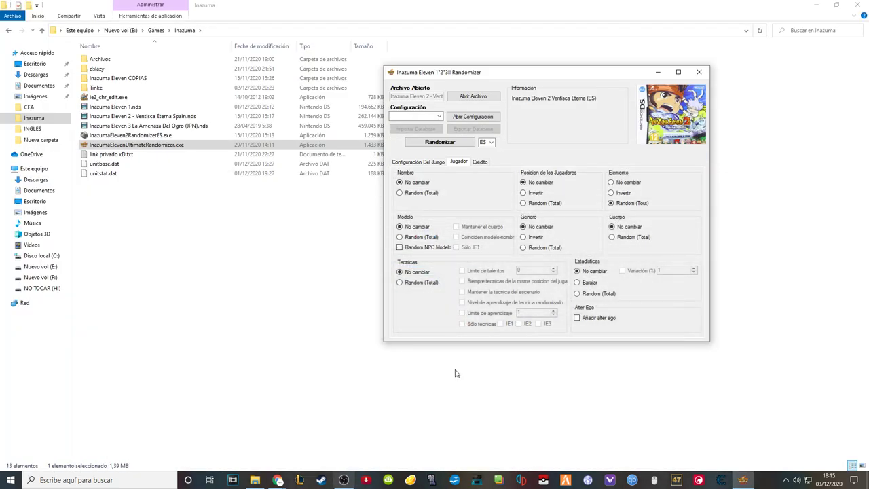
left_click(415, 237)
left_click(415, 227)
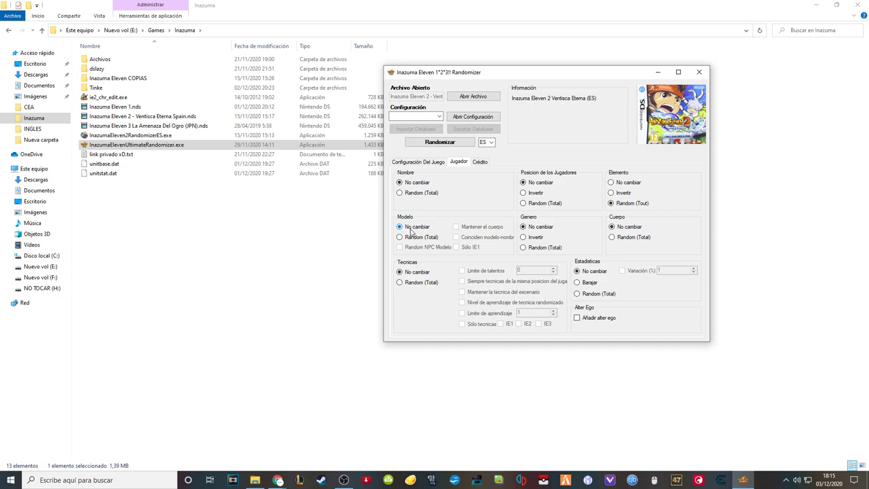
left_click(416, 239)
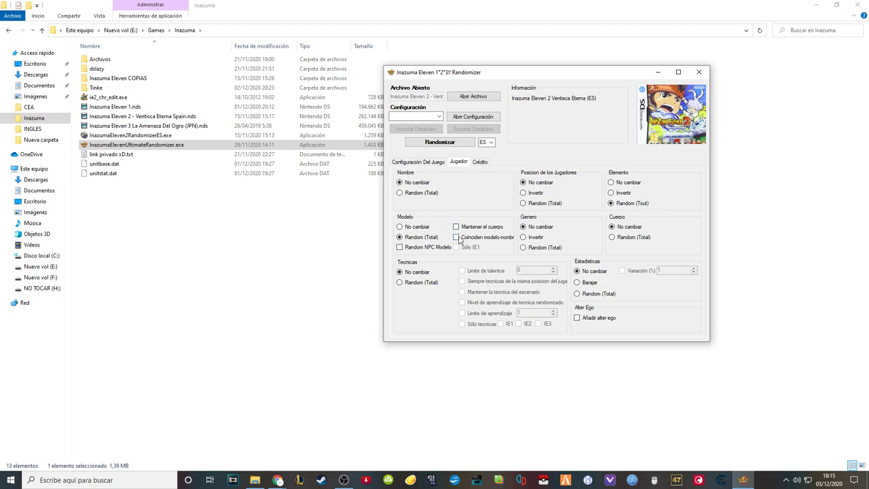
Try the Mantener el cuerpo model option and Random (Total) names, and return both to their previous settings
left_click(457, 228)
left_click(404, 194)
left_click(417, 182)
left_click(409, 196)
left_click(415, 182)
left_click(456, 229)
Load the ROM Inazuma Eleven 1.nds into the randomizer
left_click(467, 96)
left_click(501, 183)
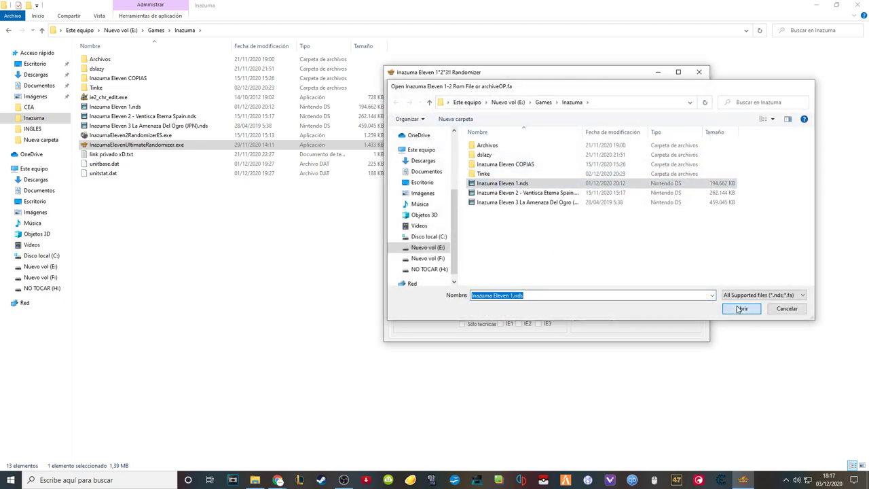
left_click(741, 308)
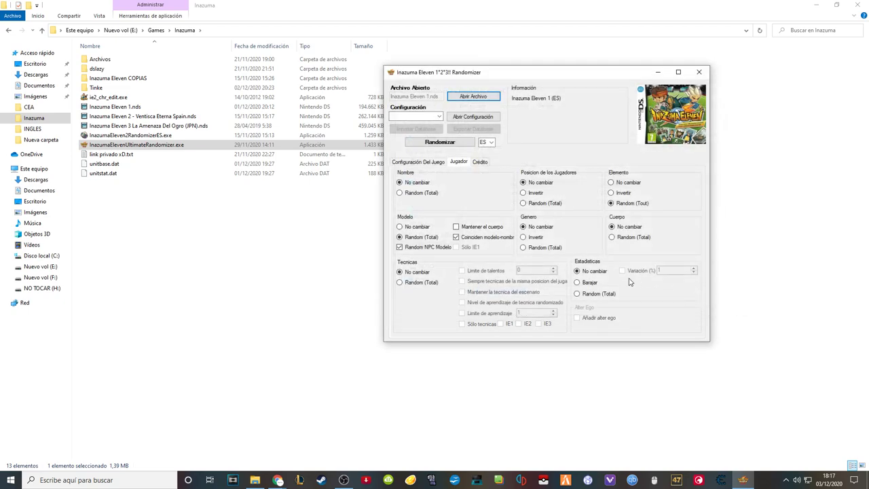
Try different combinations of the Coinciden modelo-nombre, Random NPC Modelo and Sólo IE1 model options
left_click(477, 238)
left_click(430, 248)
left_click(431, 248)
left_click(479, 237)
left_click(426, 247)
left_click(456, 238)
left_click(473, 250)
left_click(465, 238)
left_click(464, 248)
Load the ROM Inazuma Eleven 2 - Ventisca Eterna Spain.nds into the randomizer
left_click(457, 97)
left_click(511, 194)
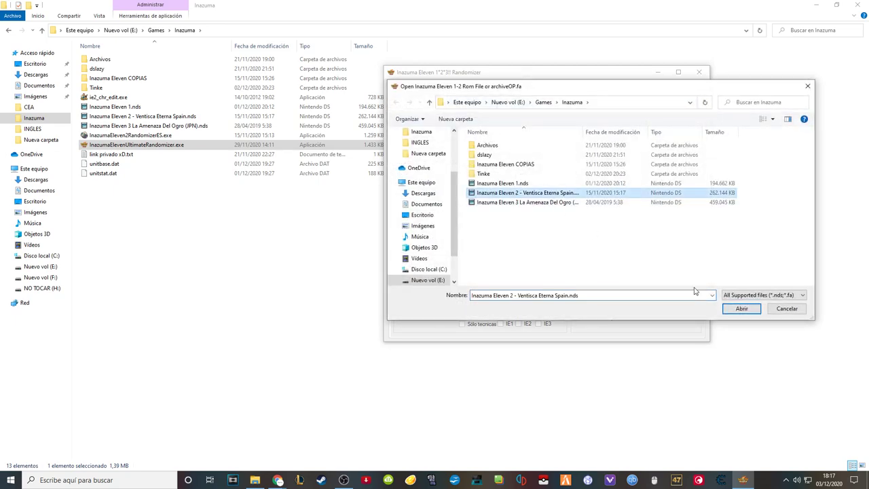
left_click(738, 310)
In the player settings, keep models at Random (Total) and enable Random NPC Modelo
left_click(439, 161)
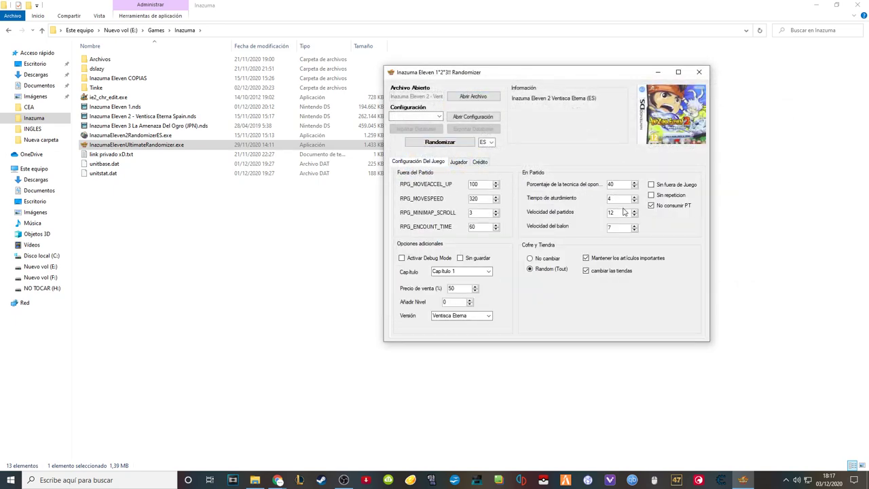
left_click(455, 164)
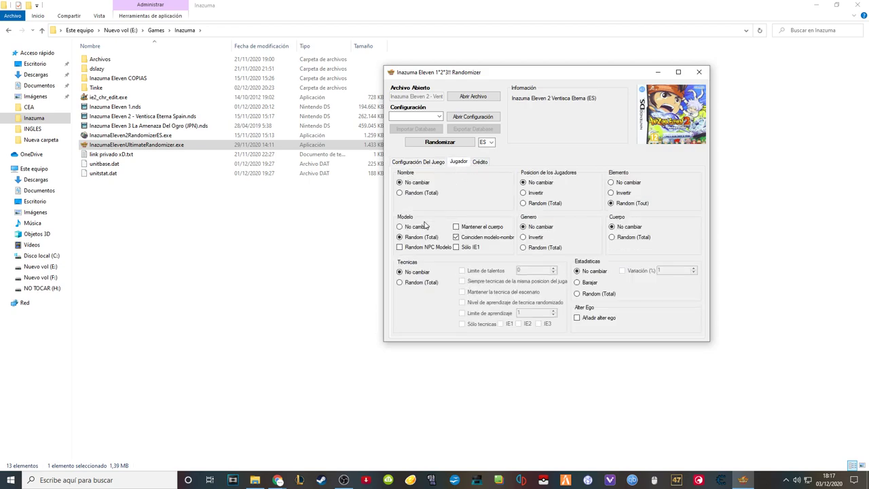
left_click(421, 238)
left_click(429, 248)
Set player techniques to Random (Total) and enable Mantener la tecnica del escenario
left_click(412, 285)
left_click(415, 274)
left_click(418, 285)
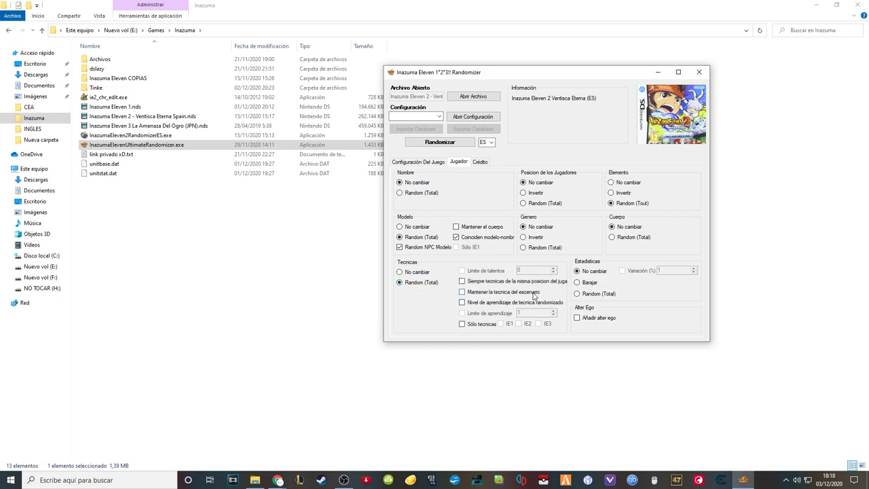
left_click(462, 293)
Try restricting the random techniques to IE1 and IE2 with Sólo tecnicas, and turn the restriction off again
left_click(463, 324)
left_click(518, 324)
left_click(501, 324)
left_click(518, 325)
left_click(462, 325)
left_click(462, 324)
left_click(502, 325)
left_click(502, 324)
left_click(462, 324)
Try the Barajar and Random (Total) statistics options, leave statistics at No cambiar and enable Añadir alter ego
left_click(582, 284)
left_click(595, 296)
left_click(580, 271)
left_click(577, 318)
left_click(591, 322)
Randomize the ROM with the language kept at ES and save it as rom video.nds without saving the configuration
left_click(430, 161)
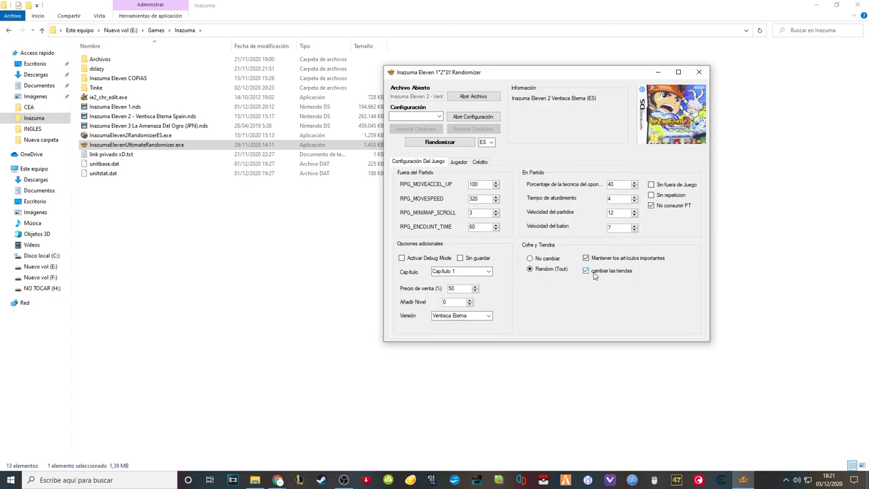
left_click(459, 164)
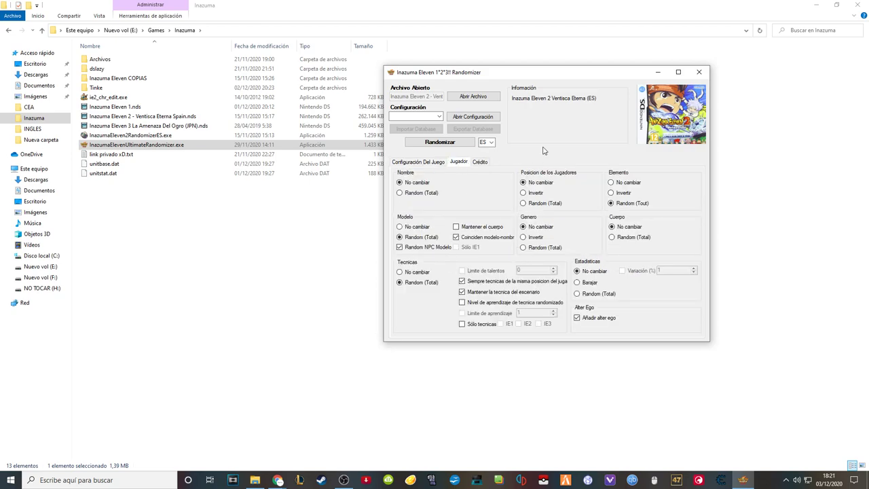
left_click(490, 142)
left_click(492, 144)
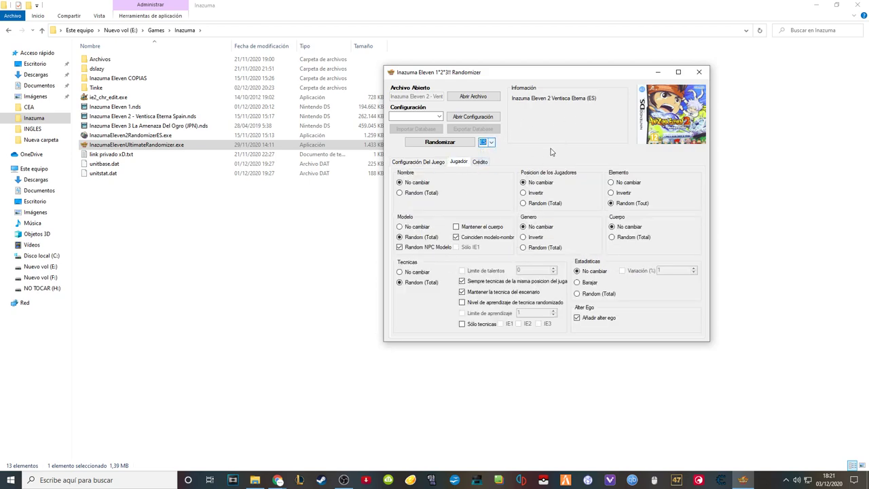
left_click(457, 145)
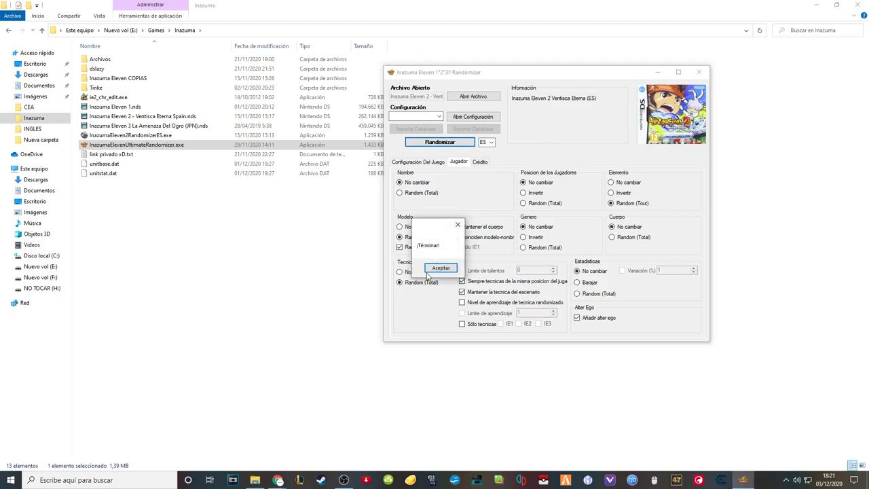
left_click(440, 268)
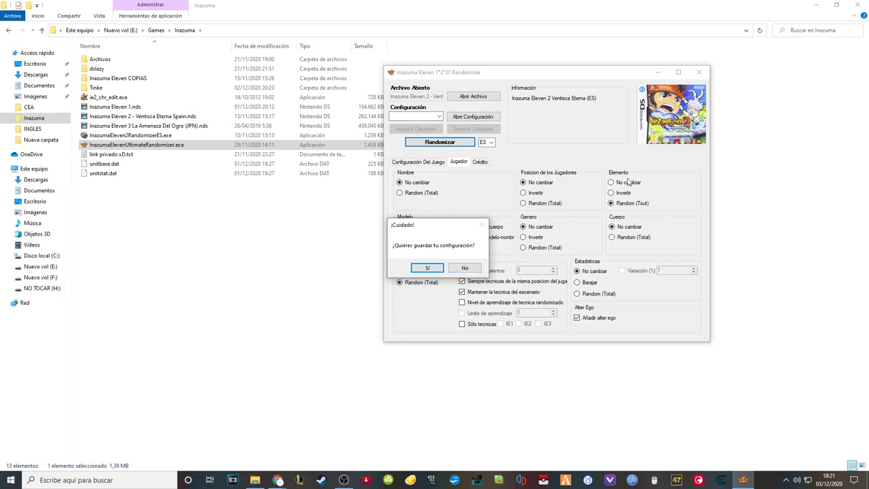
left_click(464, 268)
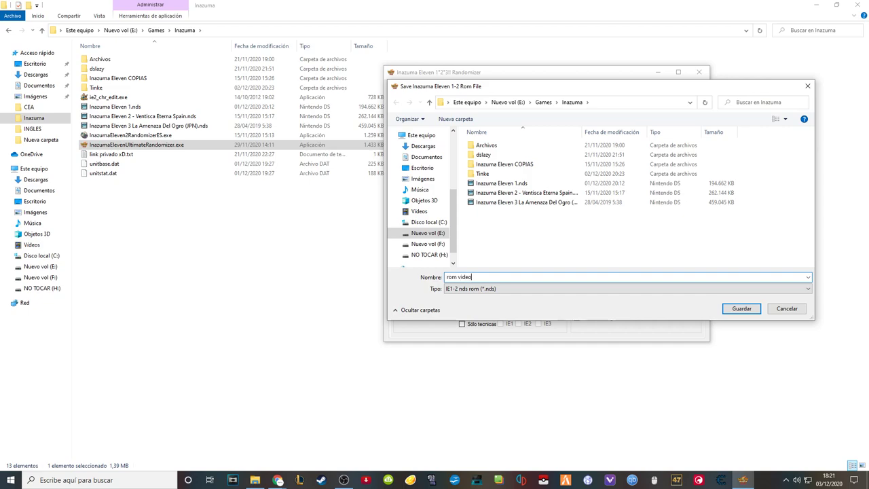
left_click(744, 310)
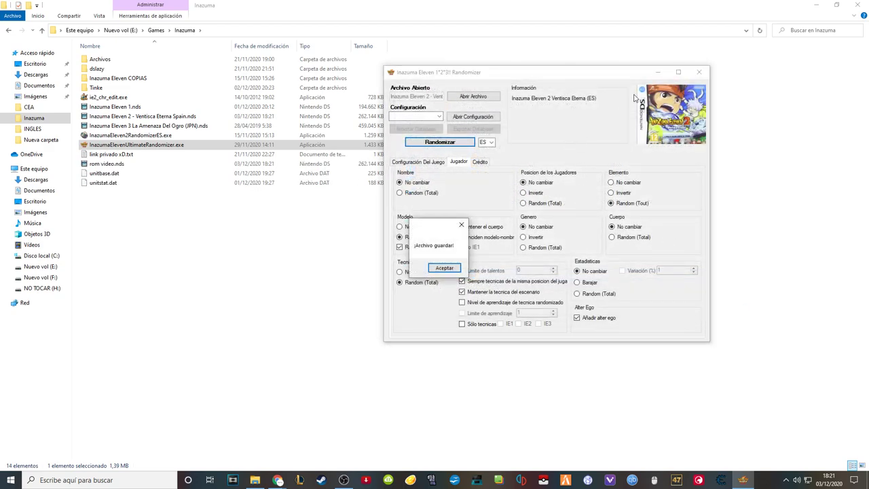
left_click(445, 267)
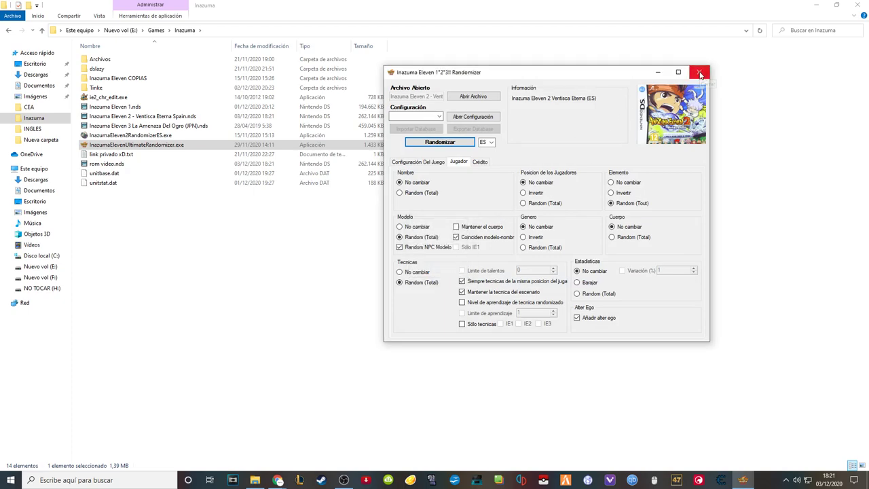
Load Inazuma Eleven 1.nds into the randomizer and close the program
left_click(479, 97)
left_click(502, 184)
left_click(742, 308)
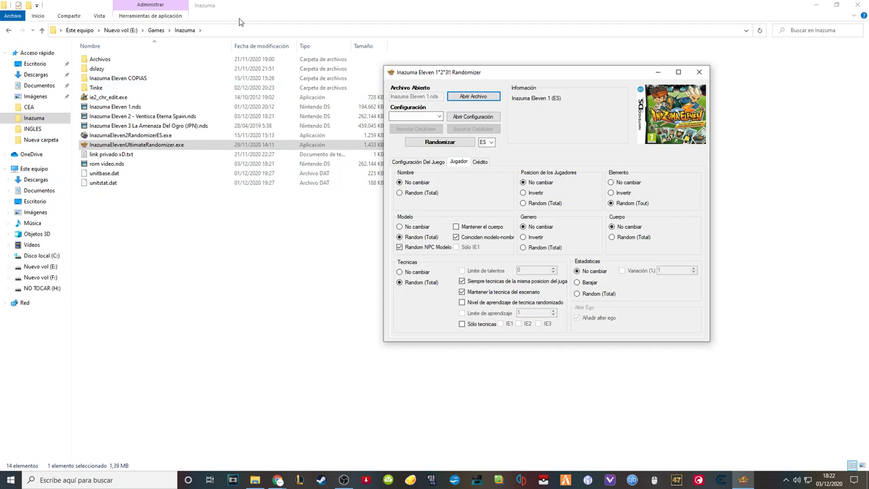
left_click(700, 74)
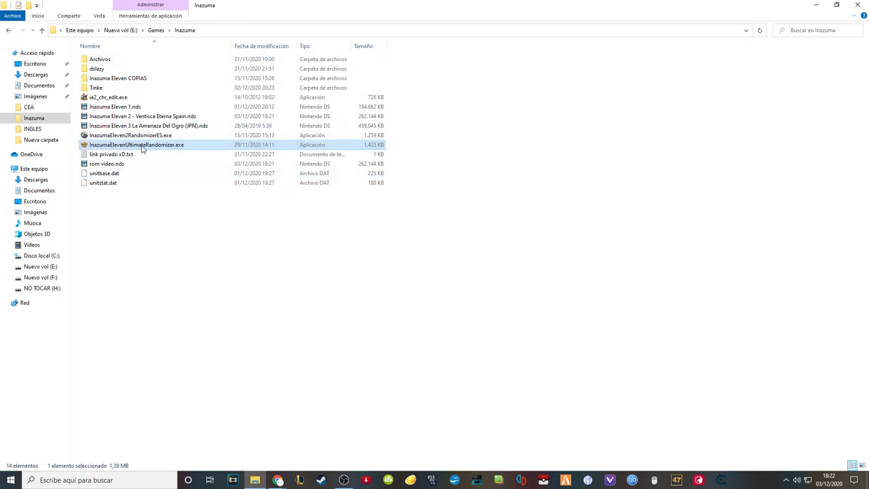
Open rom video.nds from the Inazuma folder in DeSmuME and pause the emulation
left_click(141, 146)
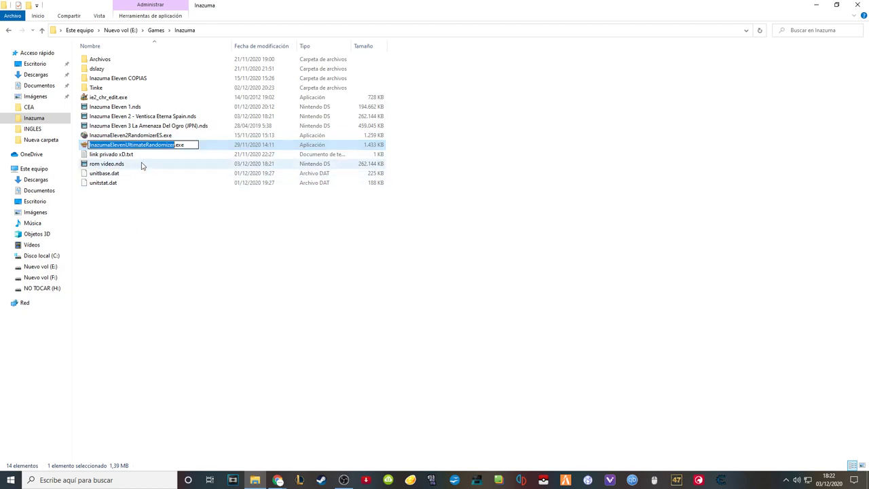
left_click(142, 163)
left_click(344, 480)
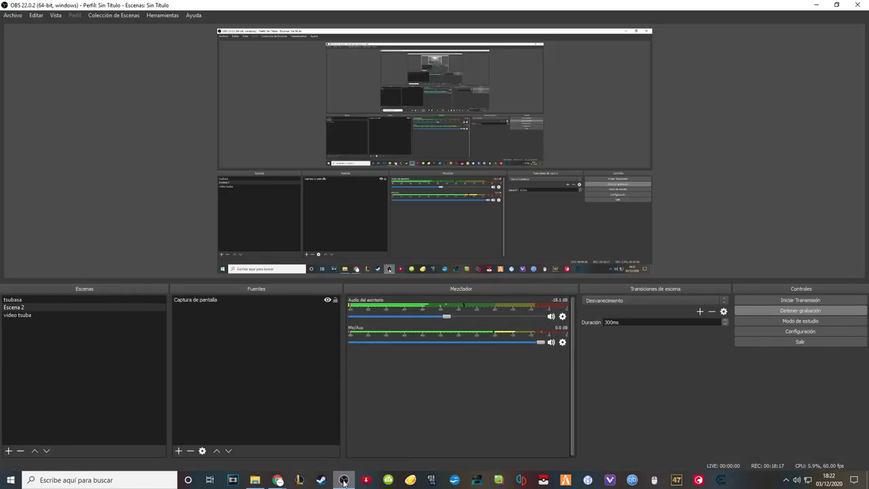
left_click(327, 299)
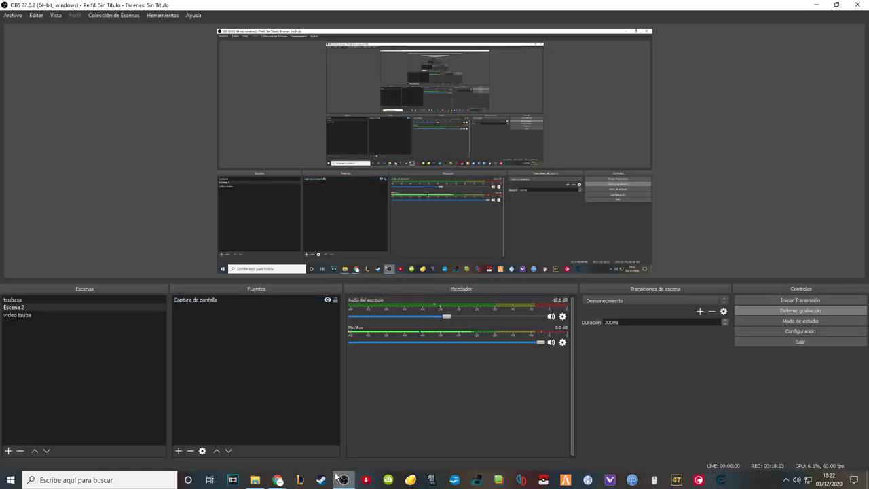
left_click(344, 480)
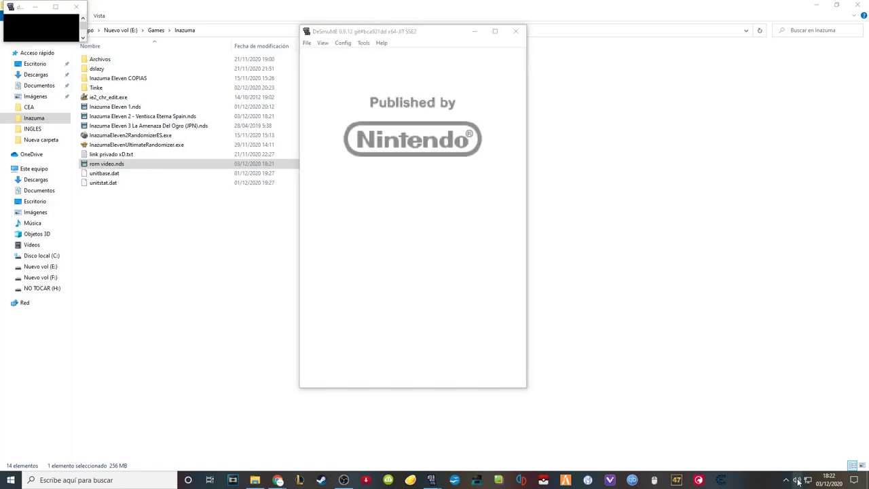
left_click(307, 43)
left_click(324, 84)
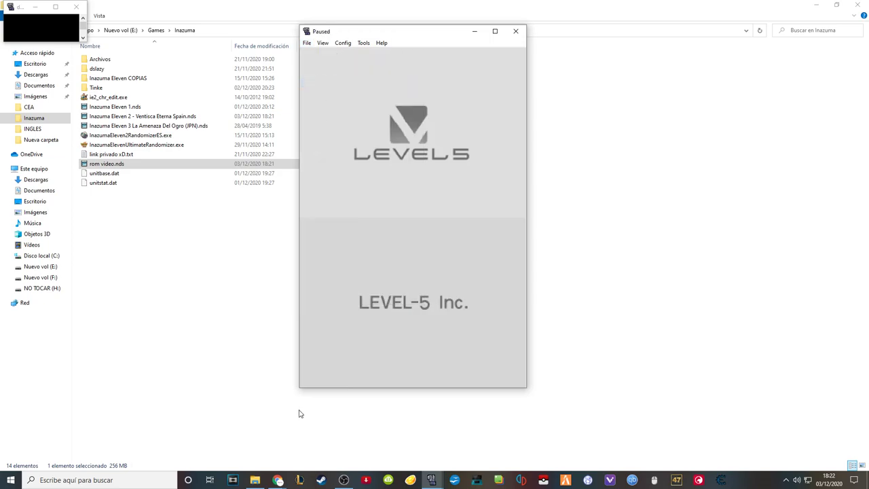
Switch from OBS to DeSmuME, resume the emulation and move the emulator window clear of the OBS audio mixer
left_click(344, 480)
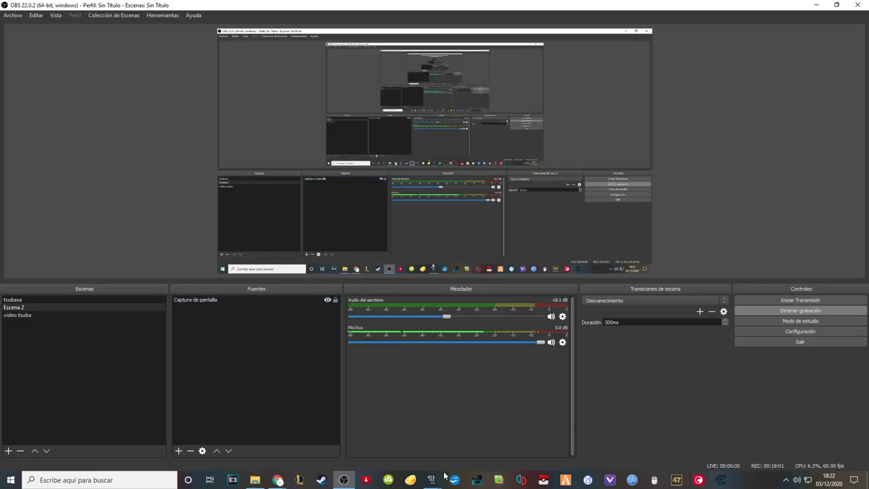
left_click(430, 480)
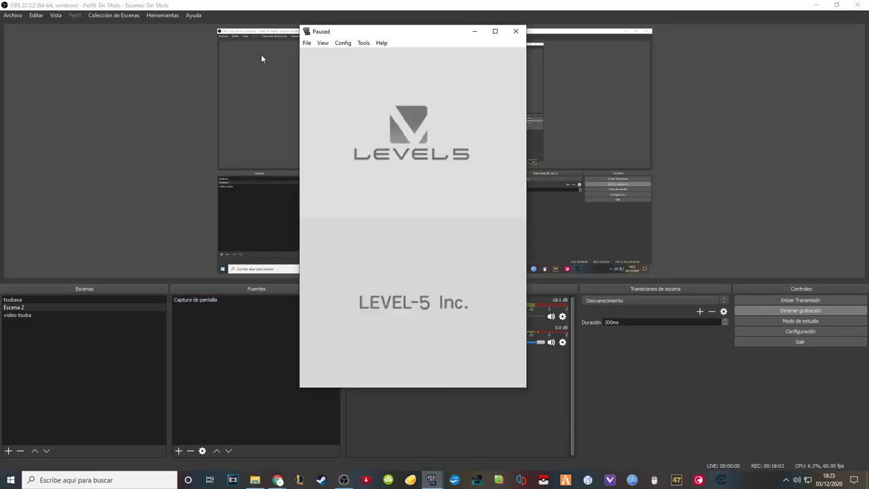
left_click(312, 45)
left_click(321, 84)
left_click_drag(417, 36, 630, 53)
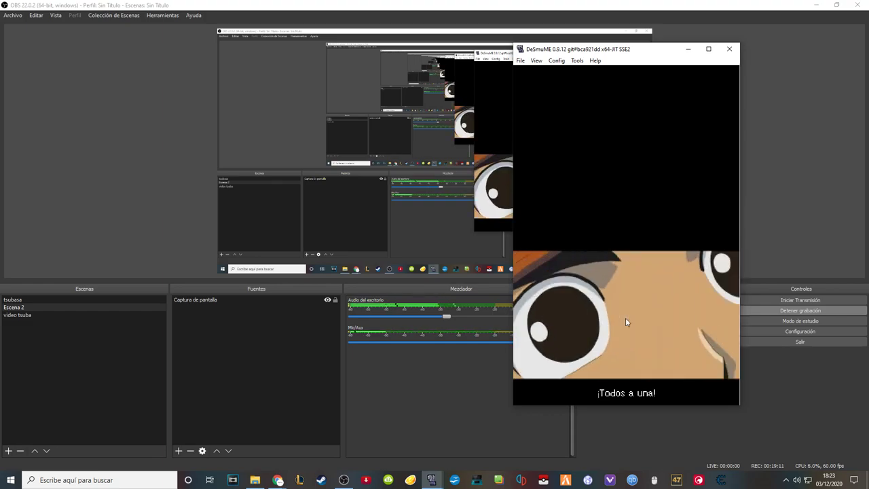
Lower the desktop audio volume in OBS to about -20 dB and switch back to DeSmuME
left_click(438, 316)
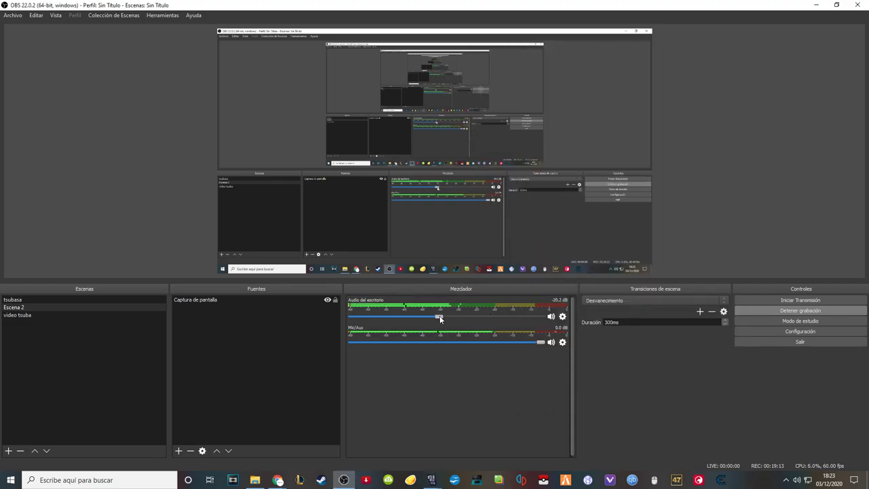
mouse_move(431, 480)
left_click(486, 449)
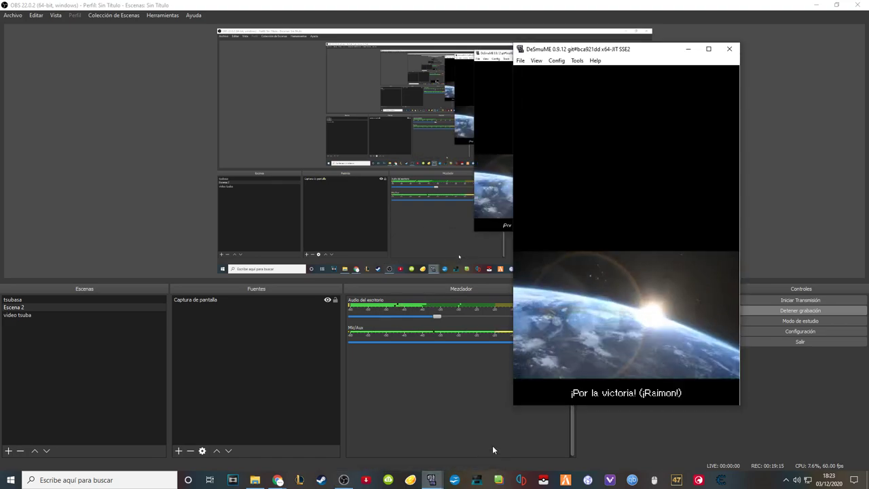
Skip the opening video, start a new game (Nueva partida) and enter a name for the save file
left_click(641, 357)
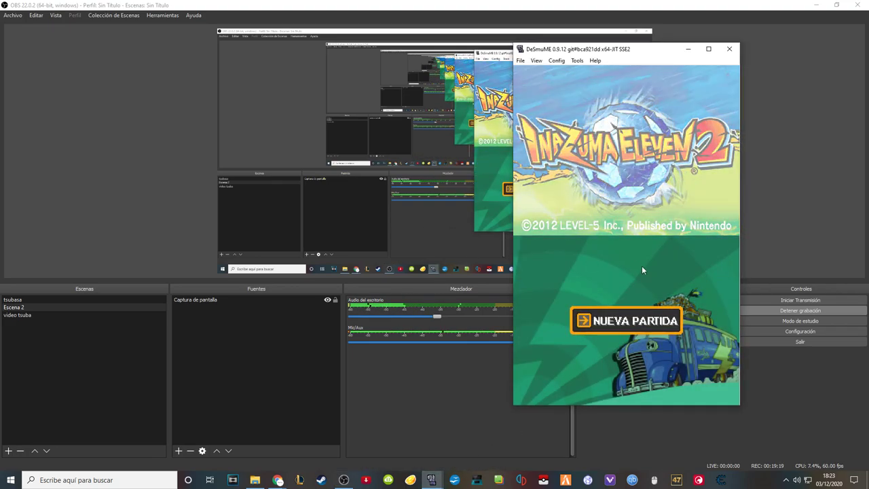
left_click(621, 319)
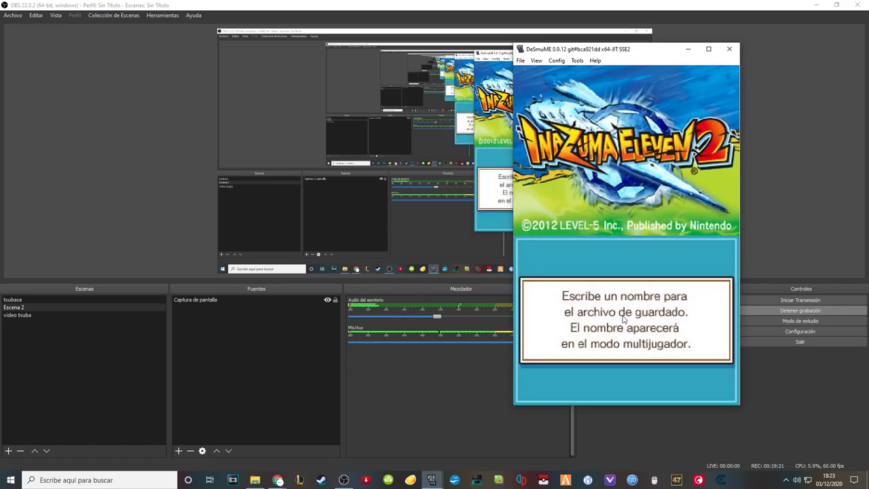
left_click(619, 314)
left_click(618, 327)
left_click(654, 313)
left_click(604, 327)
left_click(582, 382)
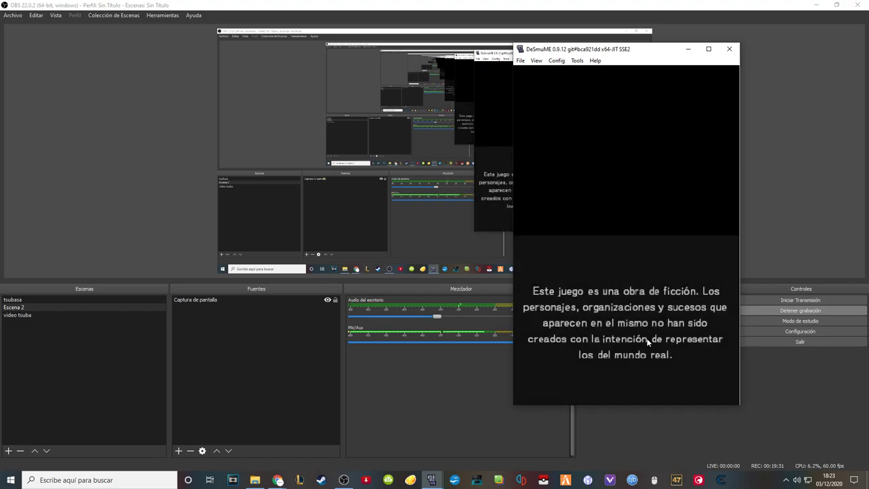
Advance past the fiction notice and opening text to the first scene, narrowing the emulator window slightly
left_click(646, 341)
left_click(647, 341)
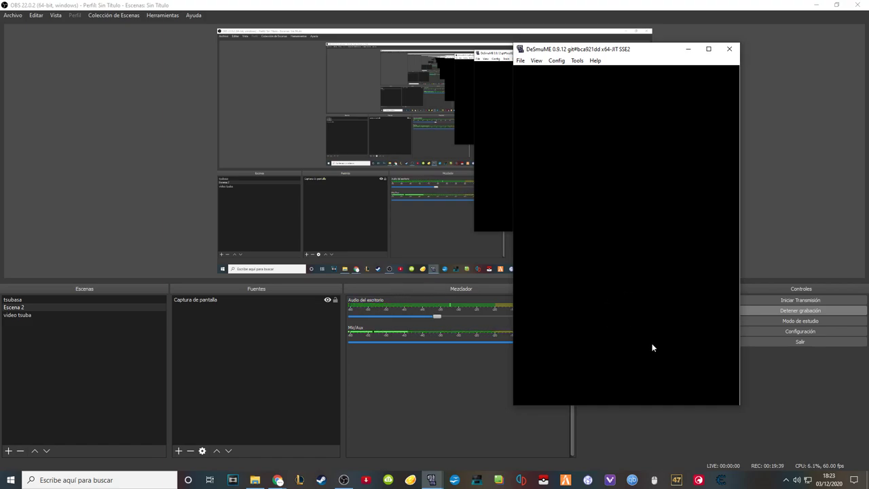
left_click_drag(739, 392, 736, 393)
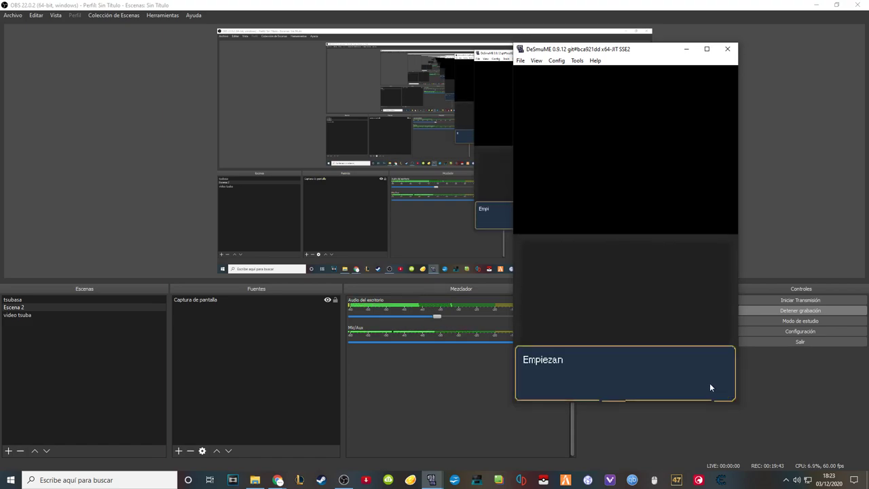
key("x")
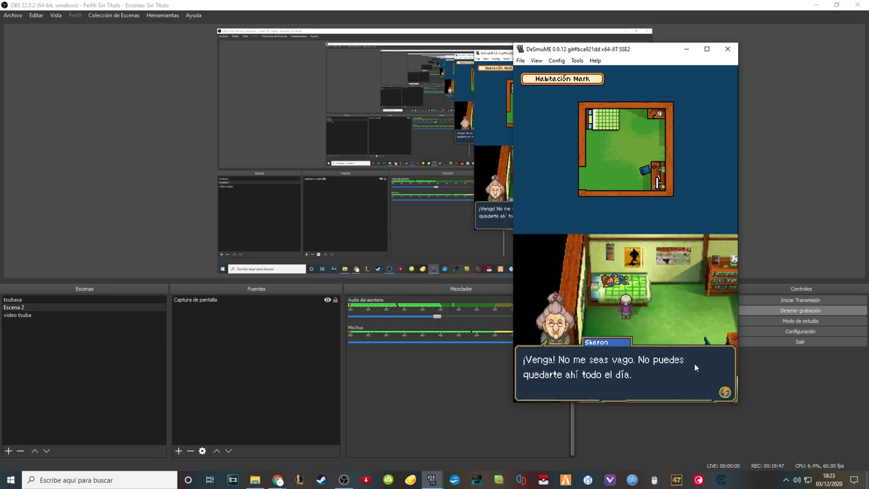
Advance through the wake-up dialogue in the bedroom scene (Habitación Mark) until the scene moves downstairs
left_click(642, 375)
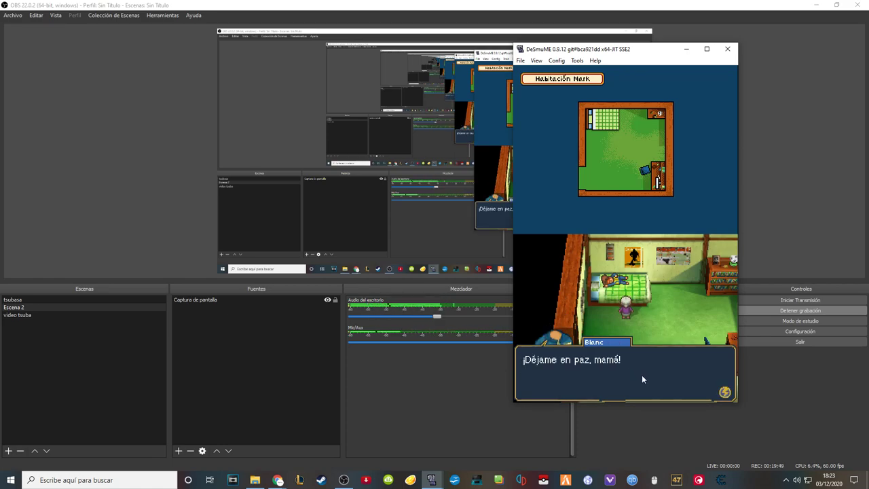
left_click(641, 375)
left_click(641, 374)
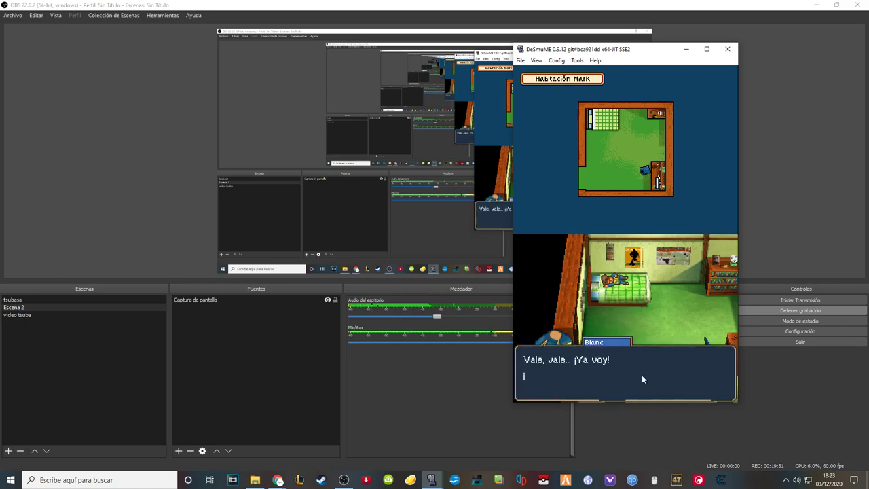
left_click(642, 375)
left_click(642, 374)
left_click(642, 374)
left_click(642, 373)
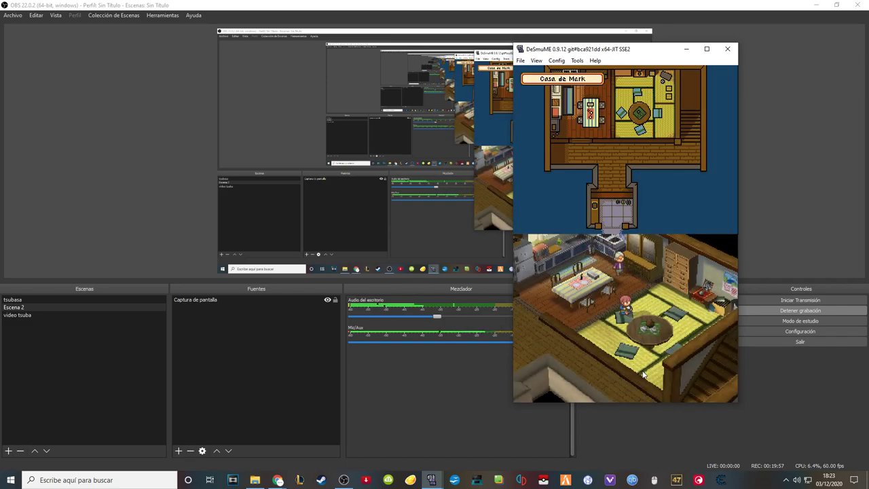
Advance through the mother's conversation in the Casa de Mark living room scene until the scene ends
left_click(643, 374)
left_click(643, 374)
left_click(643, 374)
left_click(643, 374)
left_click(643, 374)
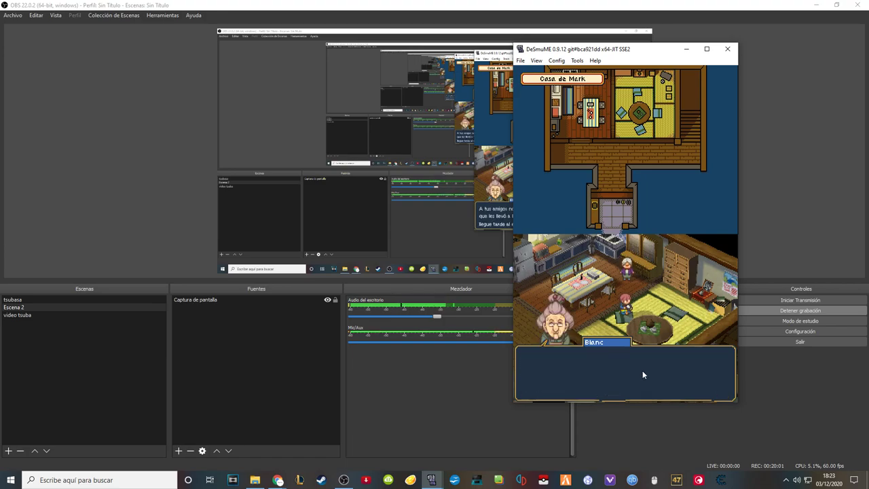
left_click(642, 372)
left_click(642, 372)
left_click(642, 372)
left_click(642, 372)
left_click(643, 372)
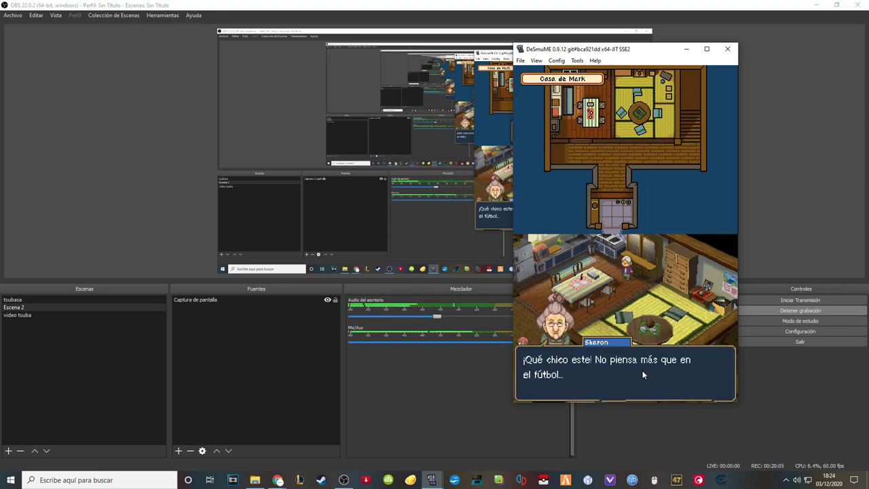
left_click(642, 375)
left_click(642, 373)
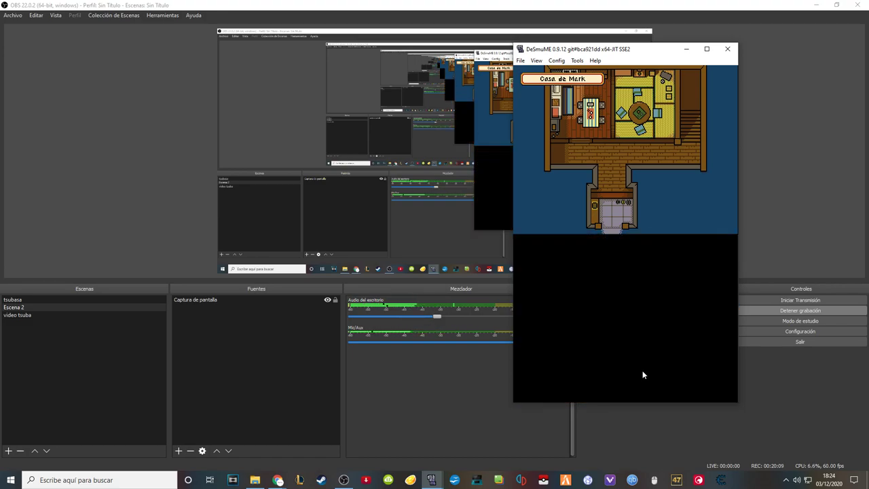